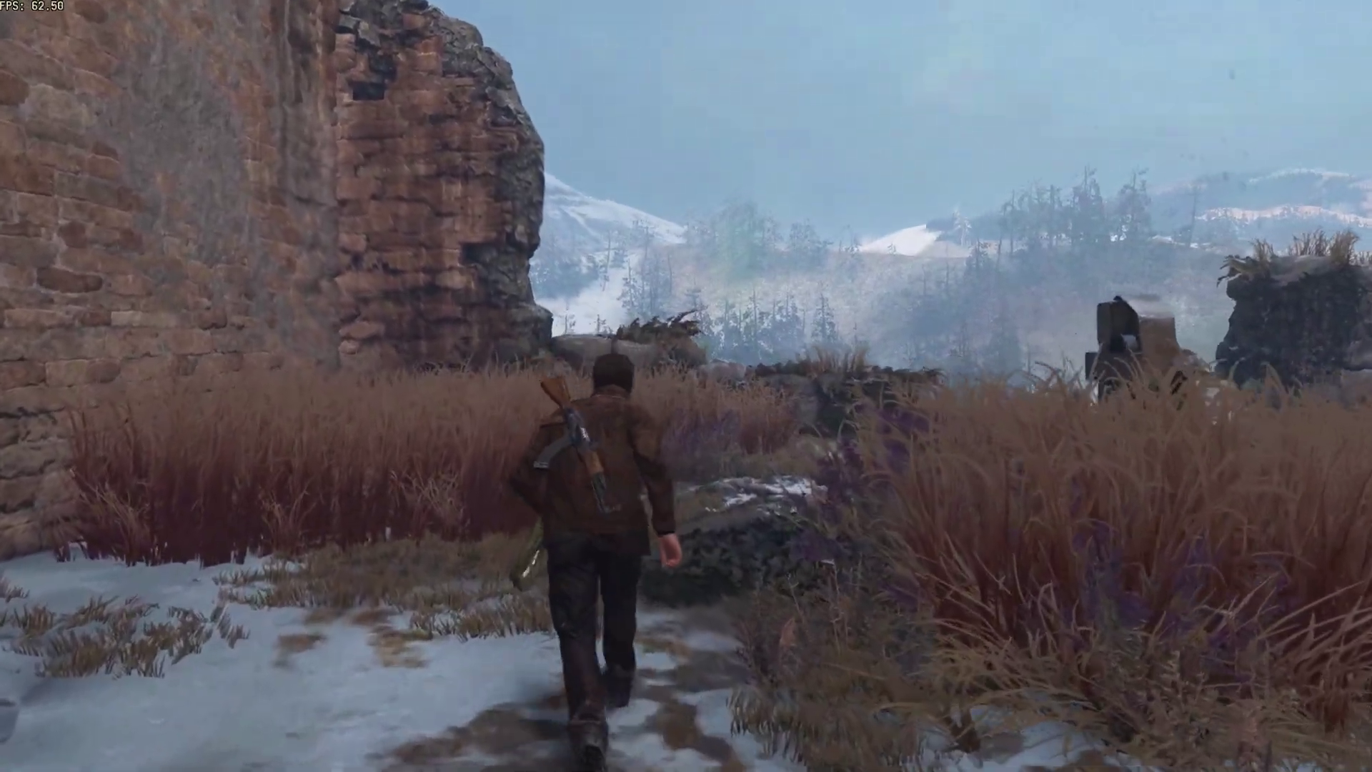
key(w)
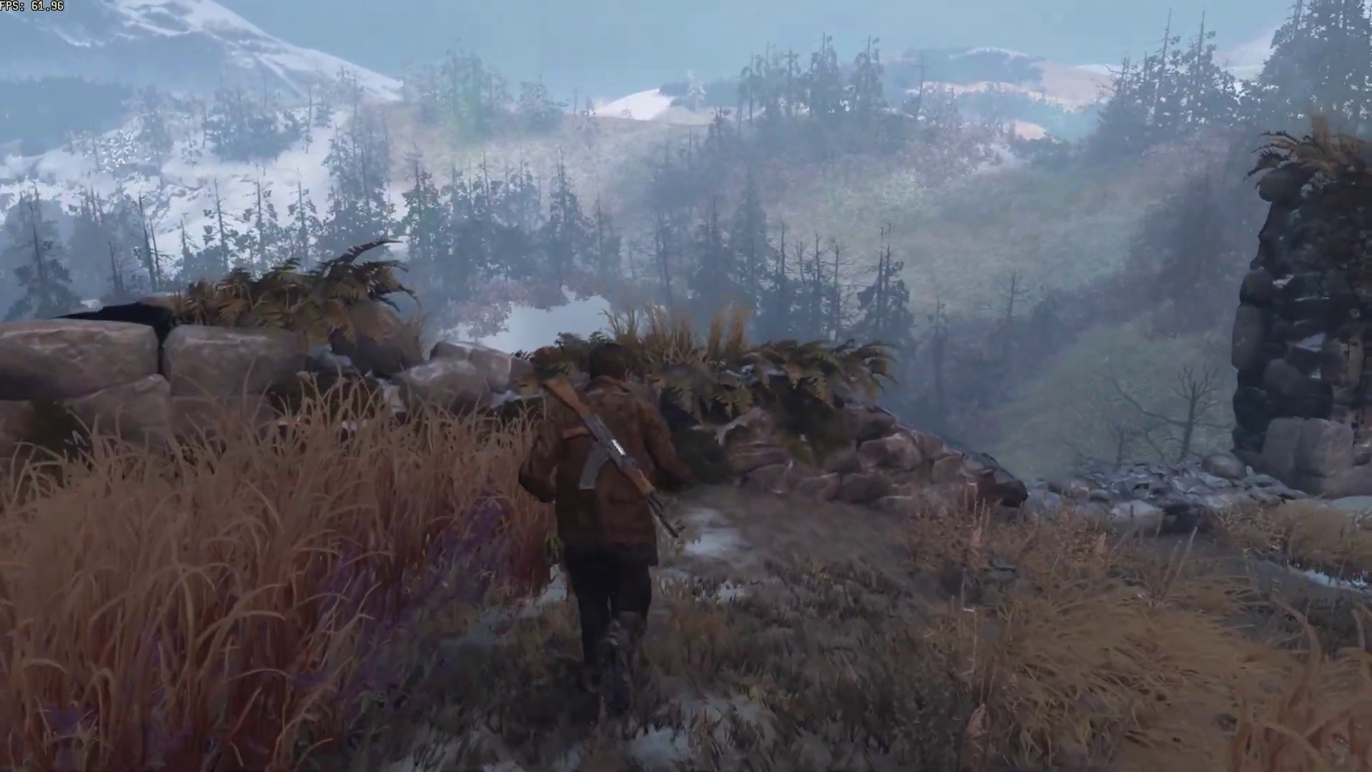
key(w)
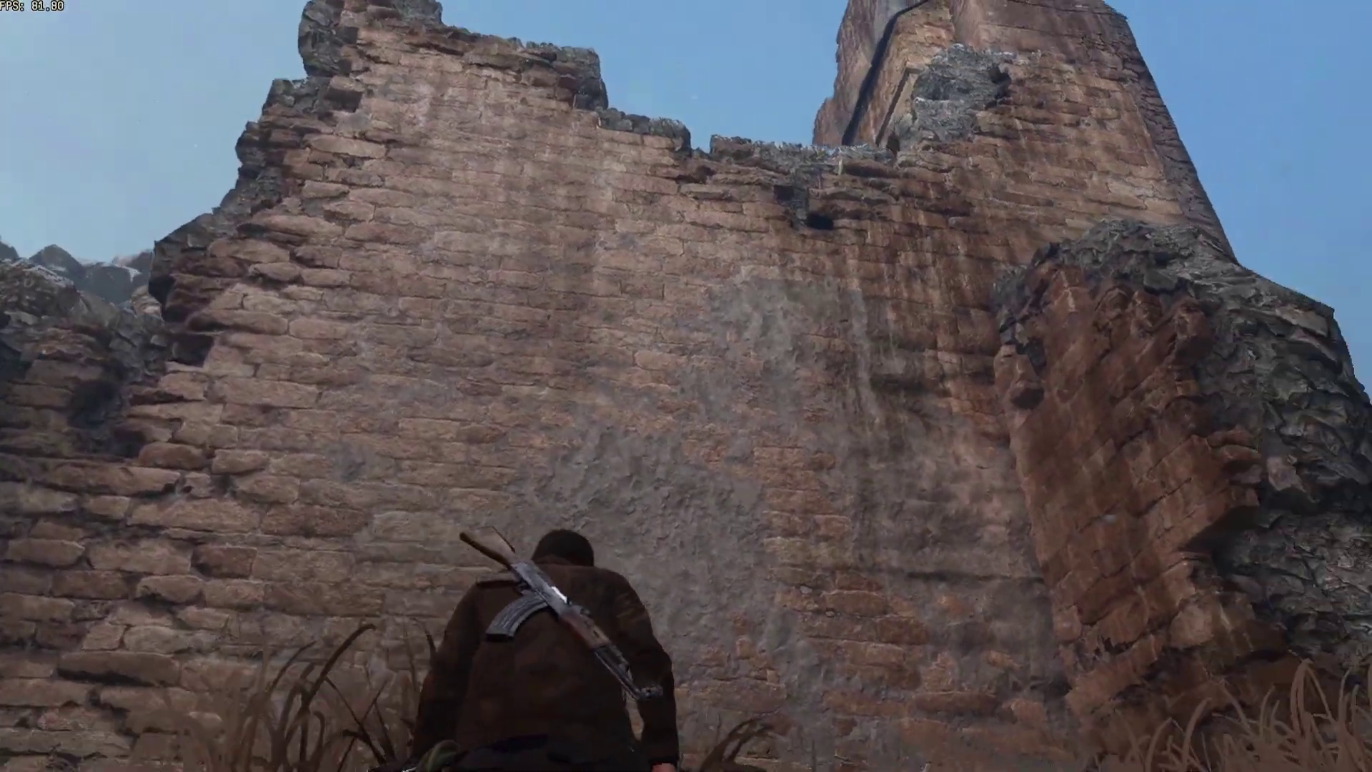
key(w)
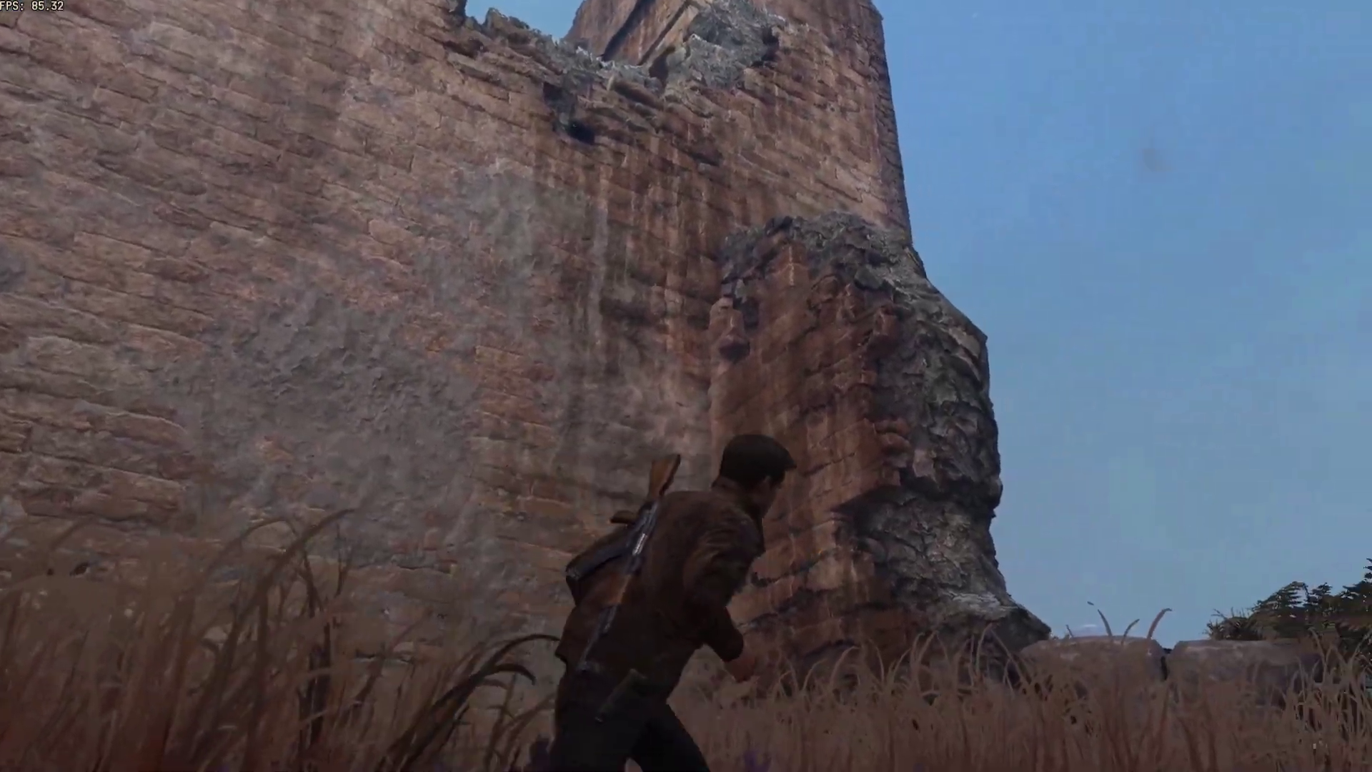
key(w)
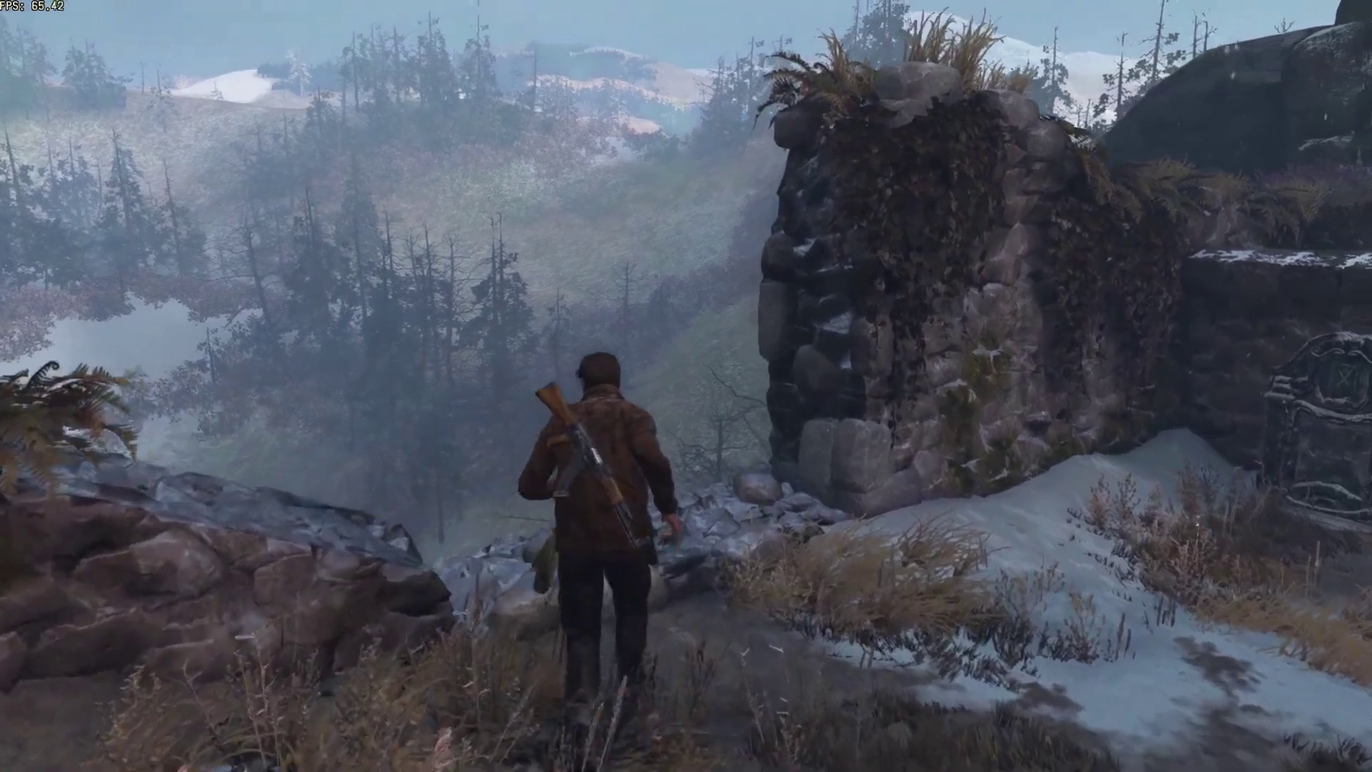
key(w)
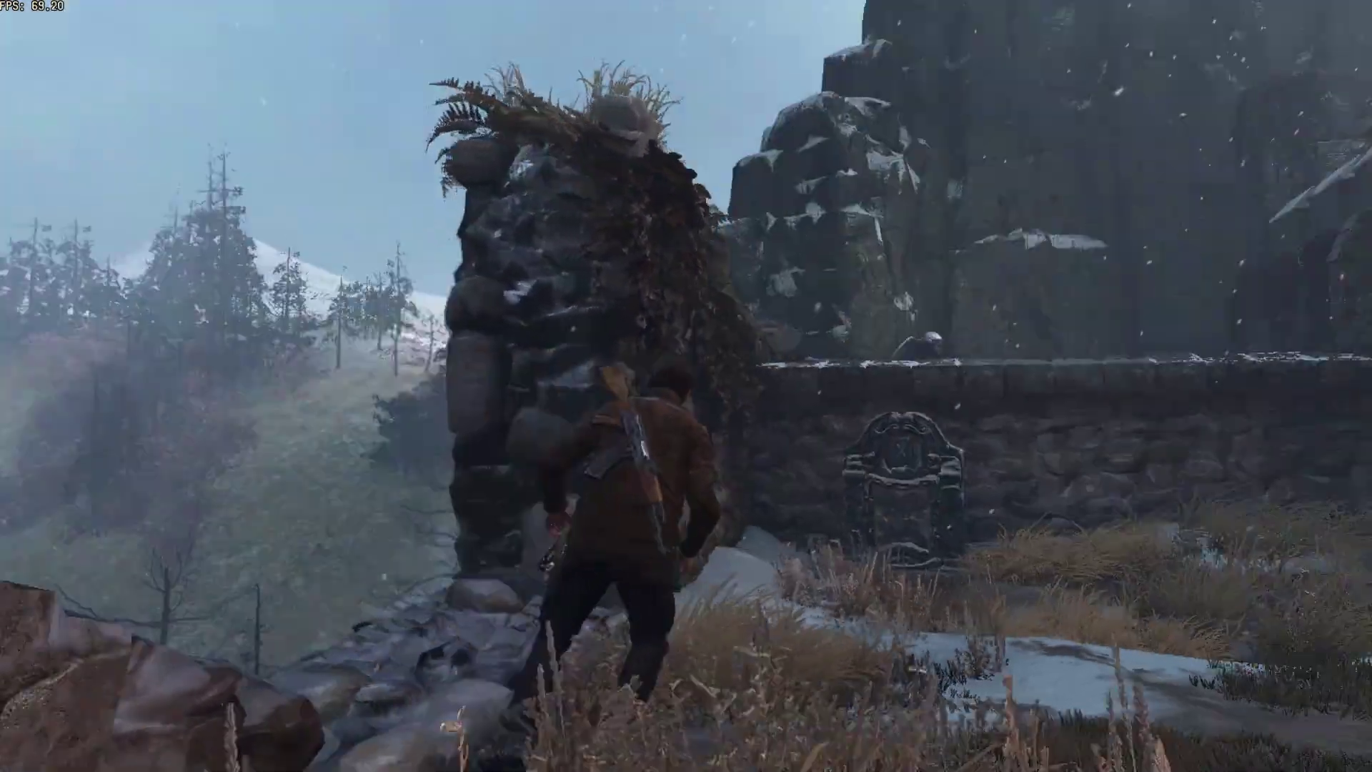
key(space)
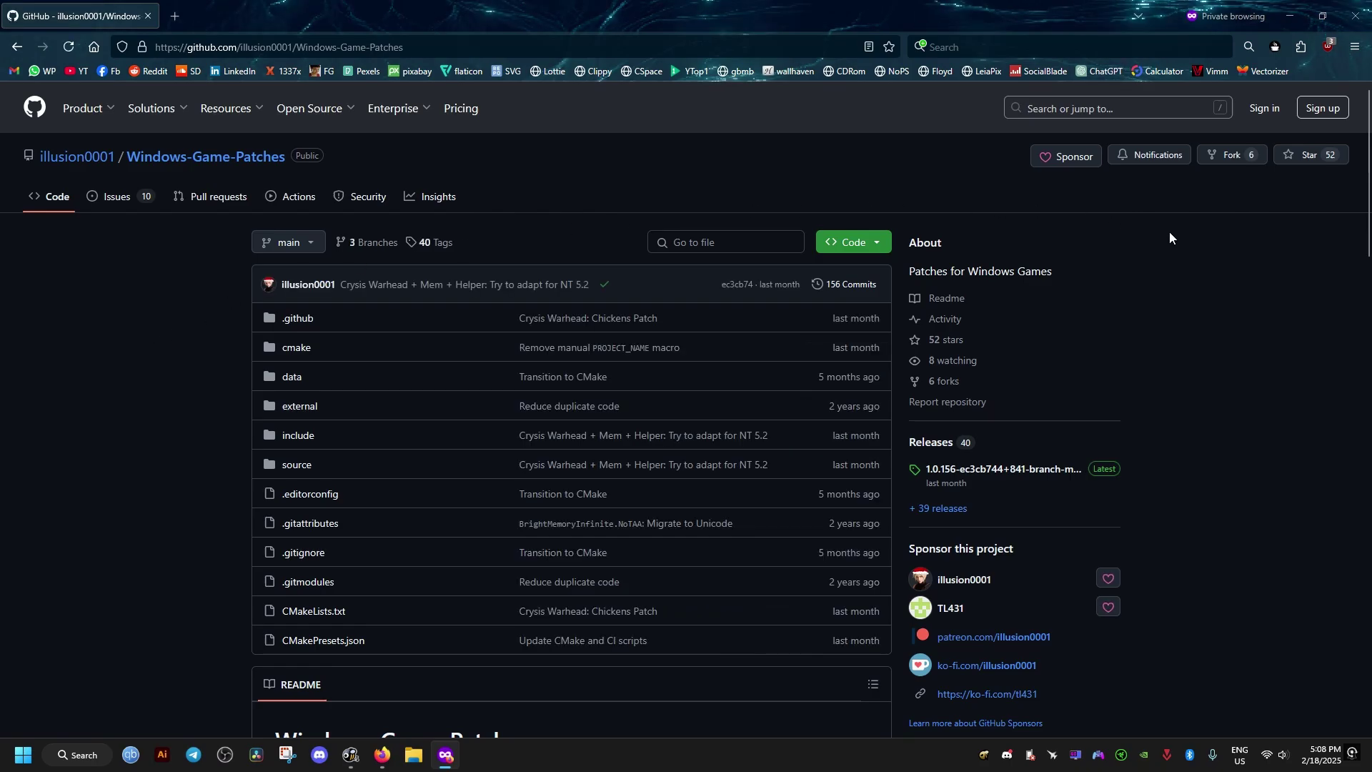
- Download Windows-Game-Patches-1.0.156-ec3cb744+841-branch-main.7z from the latest release of the Windows-Game-Patches repository
scroll(1350, 220, down, 3)
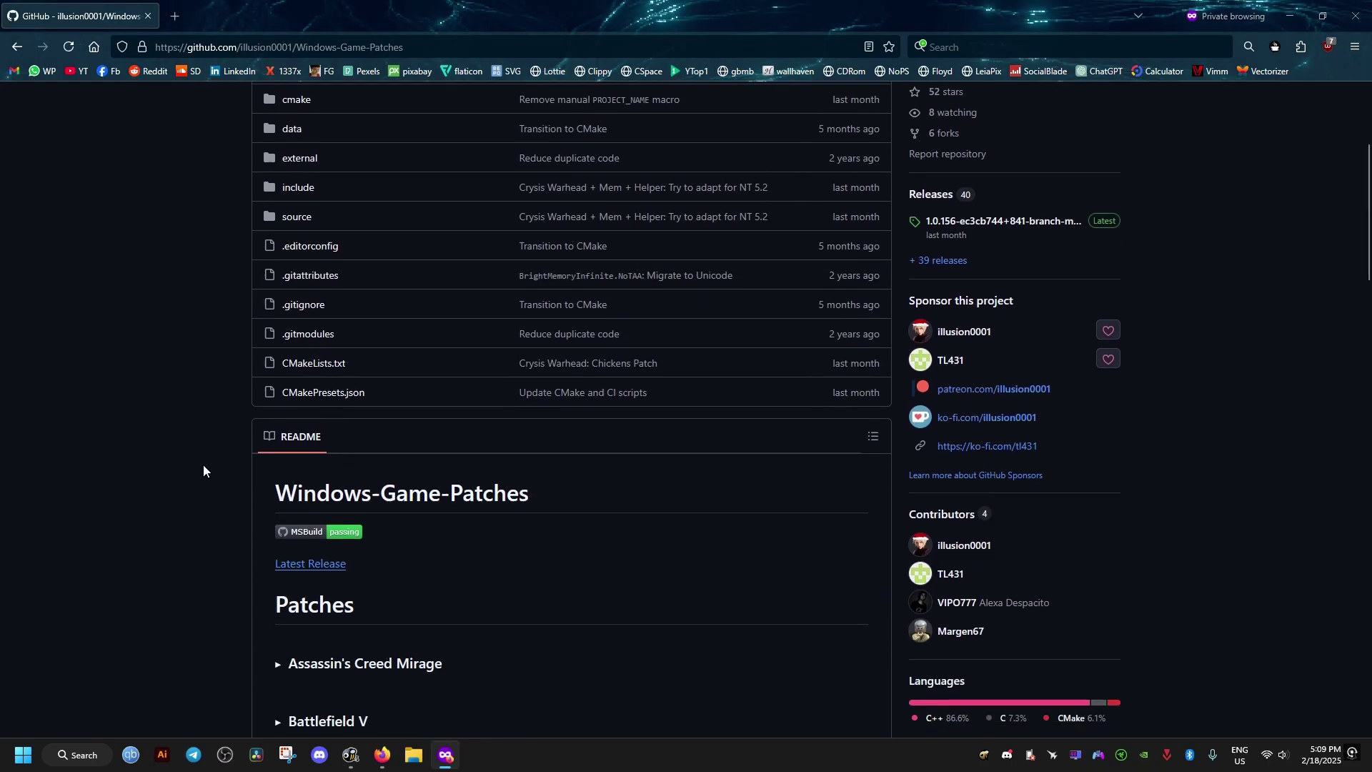
click(315, 563)
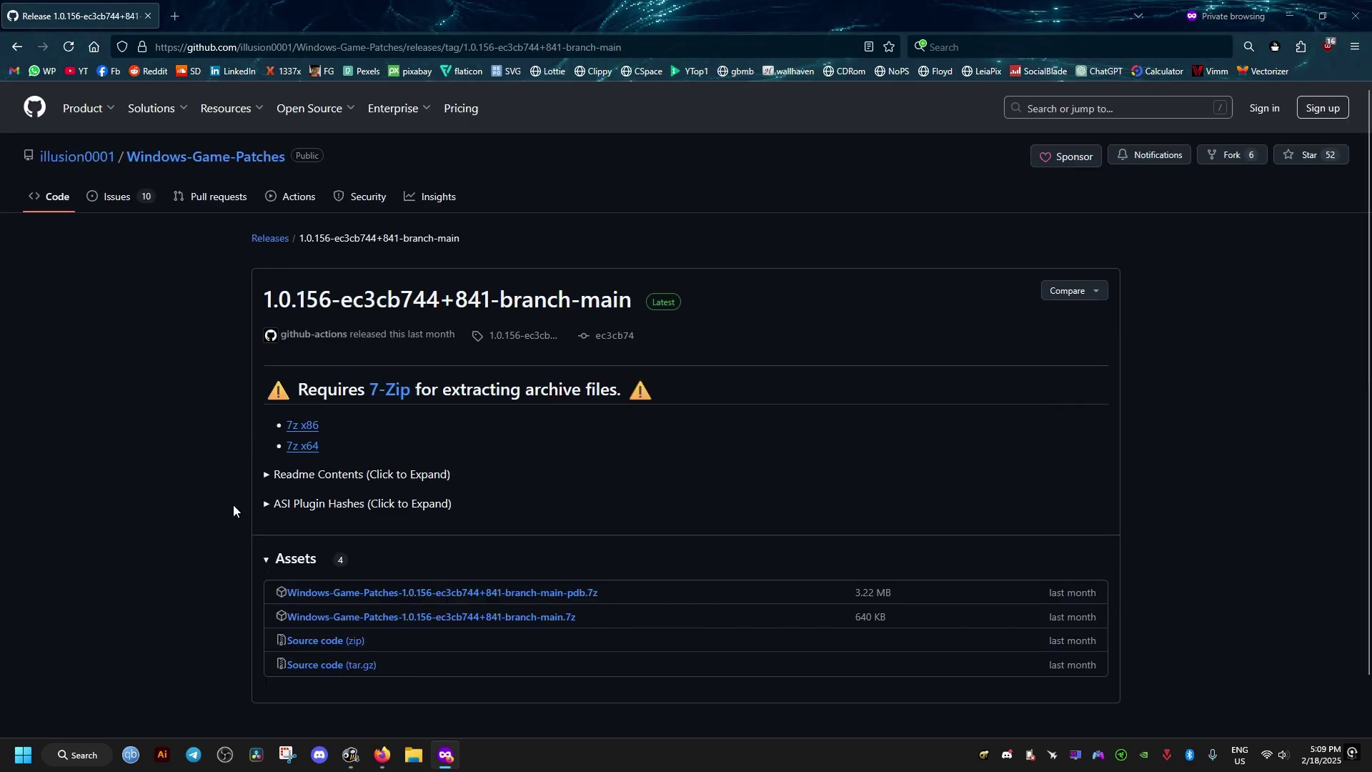
click(542, 627)
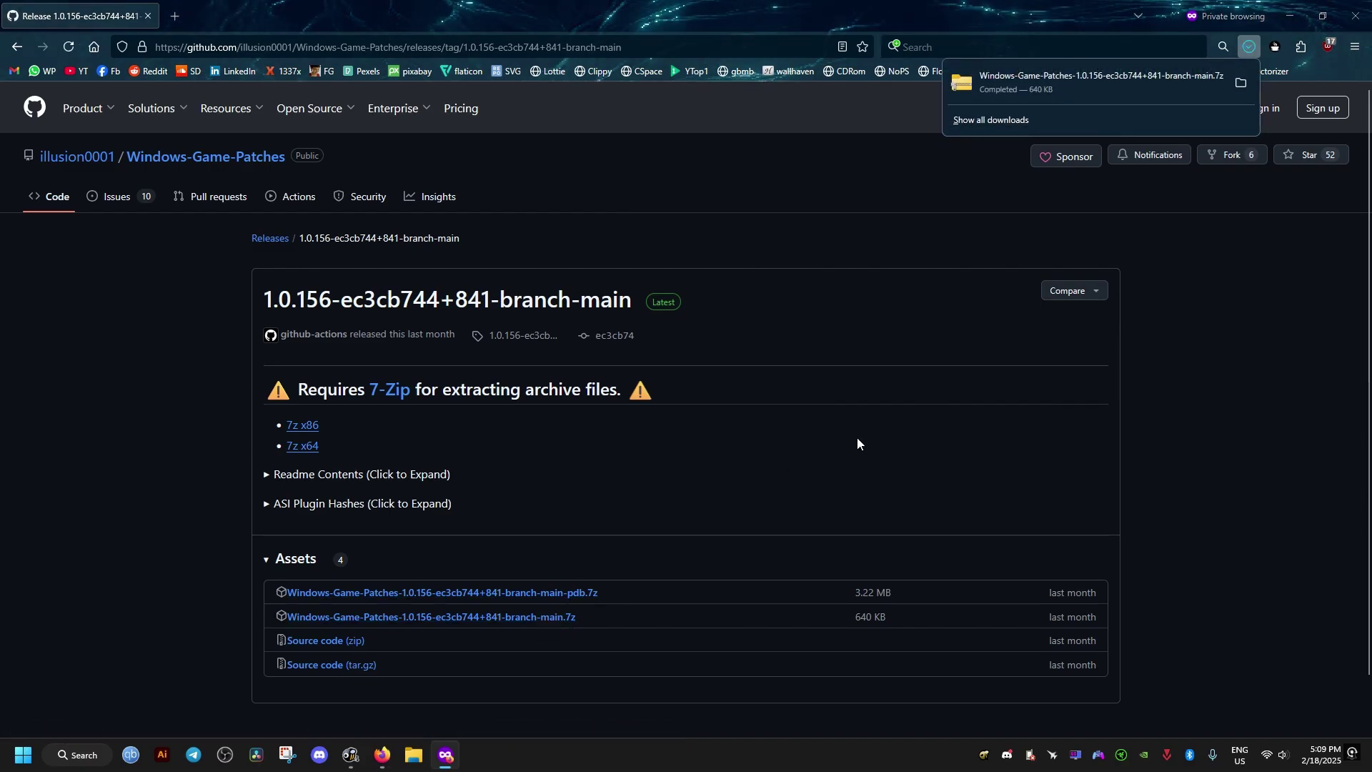
- Move the downloaded Windows-Game-Patches archive from the Downloads folder to the desktop and close the folder window
click(1239, 84)
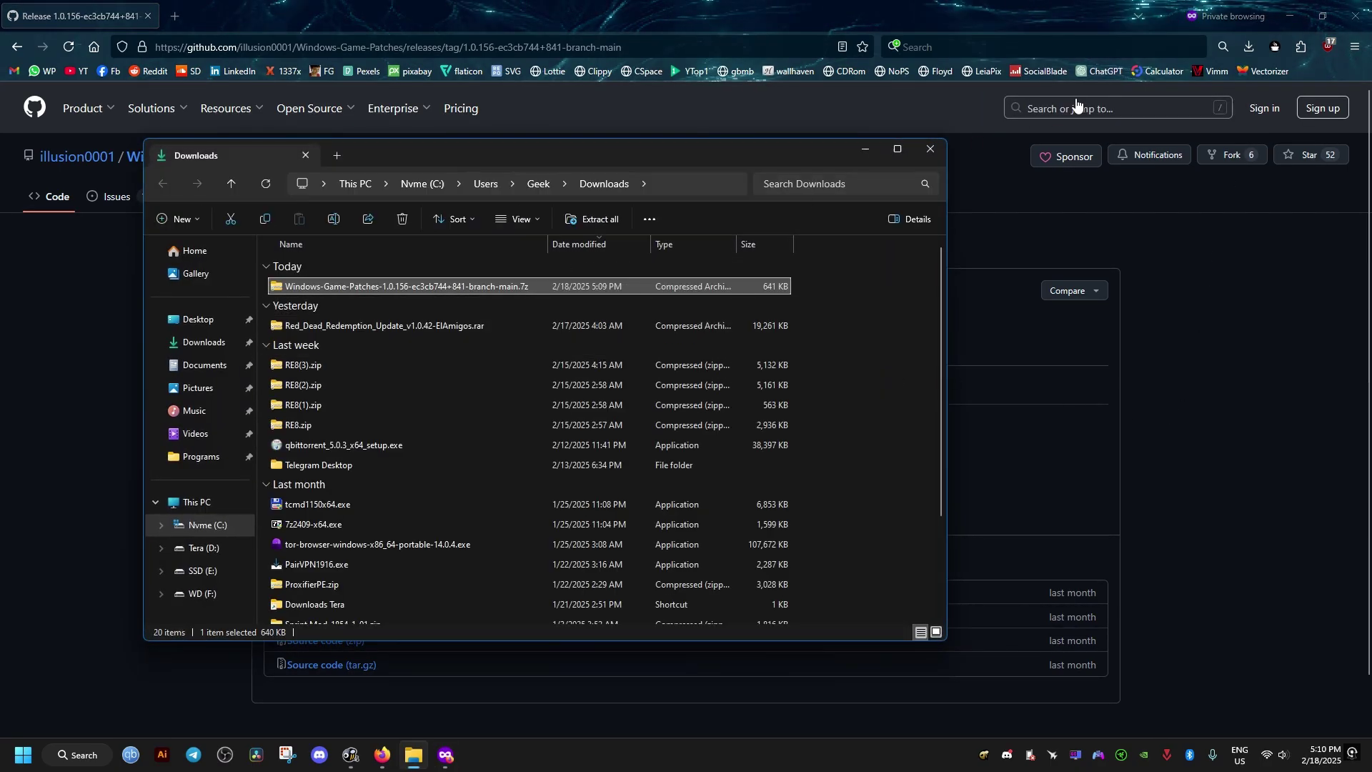
click(1290, 16)
drag(378, 289, 1090, 449)
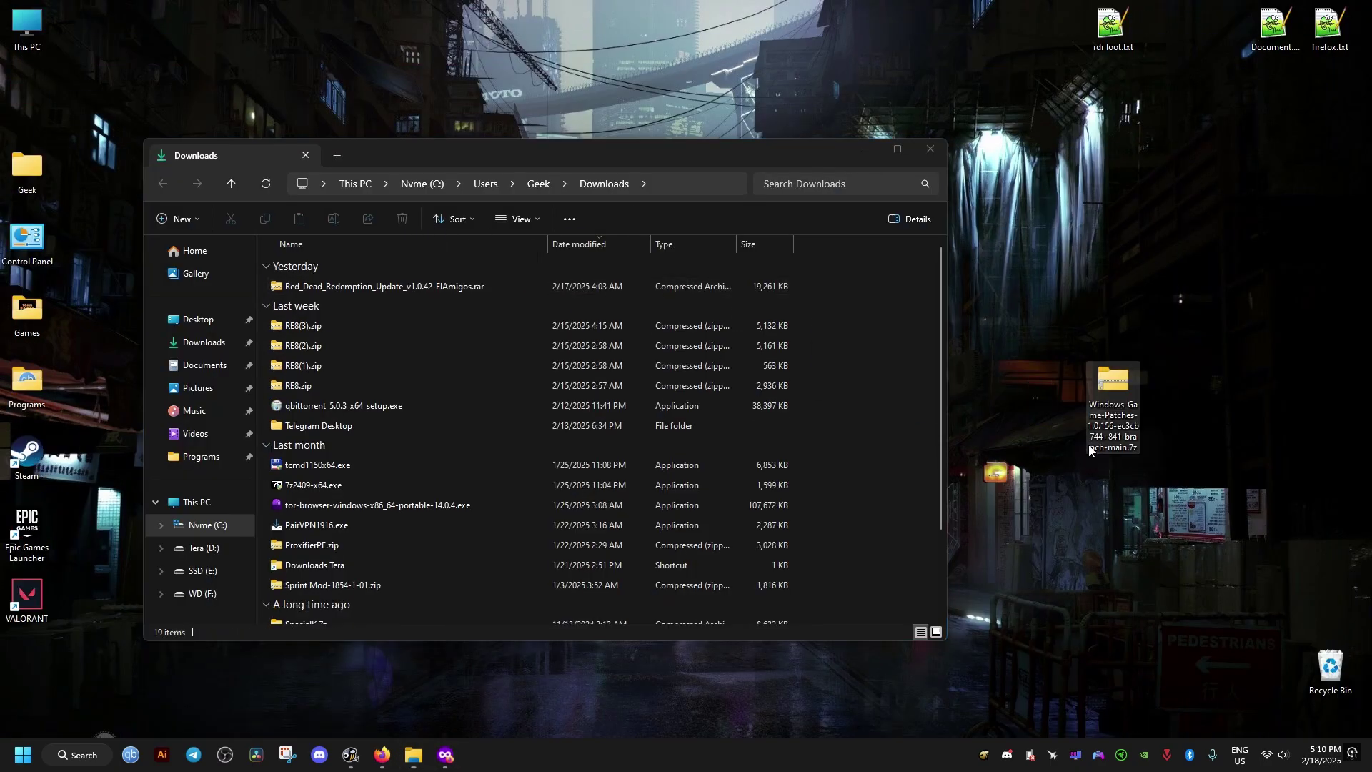
click(930, 149)
- Shift the desktop icons from Geek to VALORANT up one slot to close the gap under This PC
drag(86, 124, 8, 629)
drag(27, 453, 27, 383)
click(1063, 414)
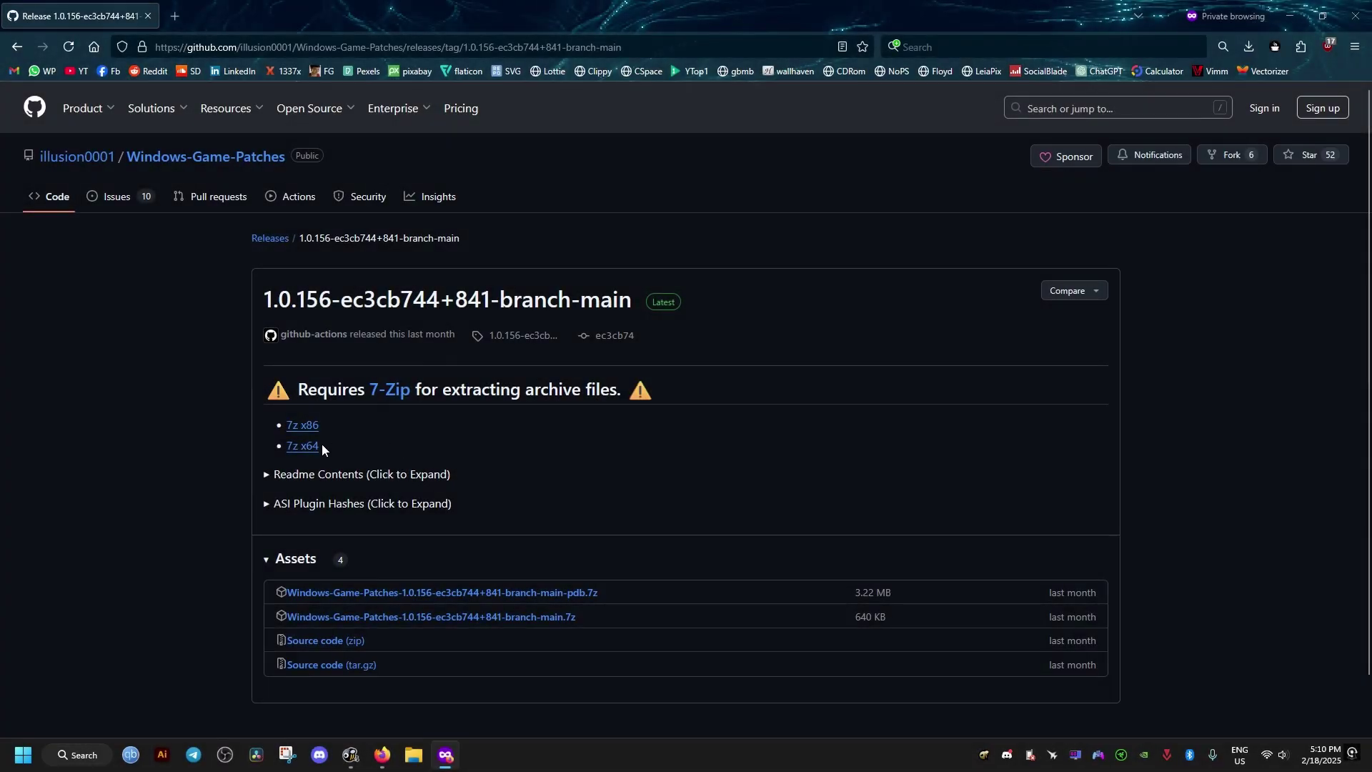
click(306, 448)
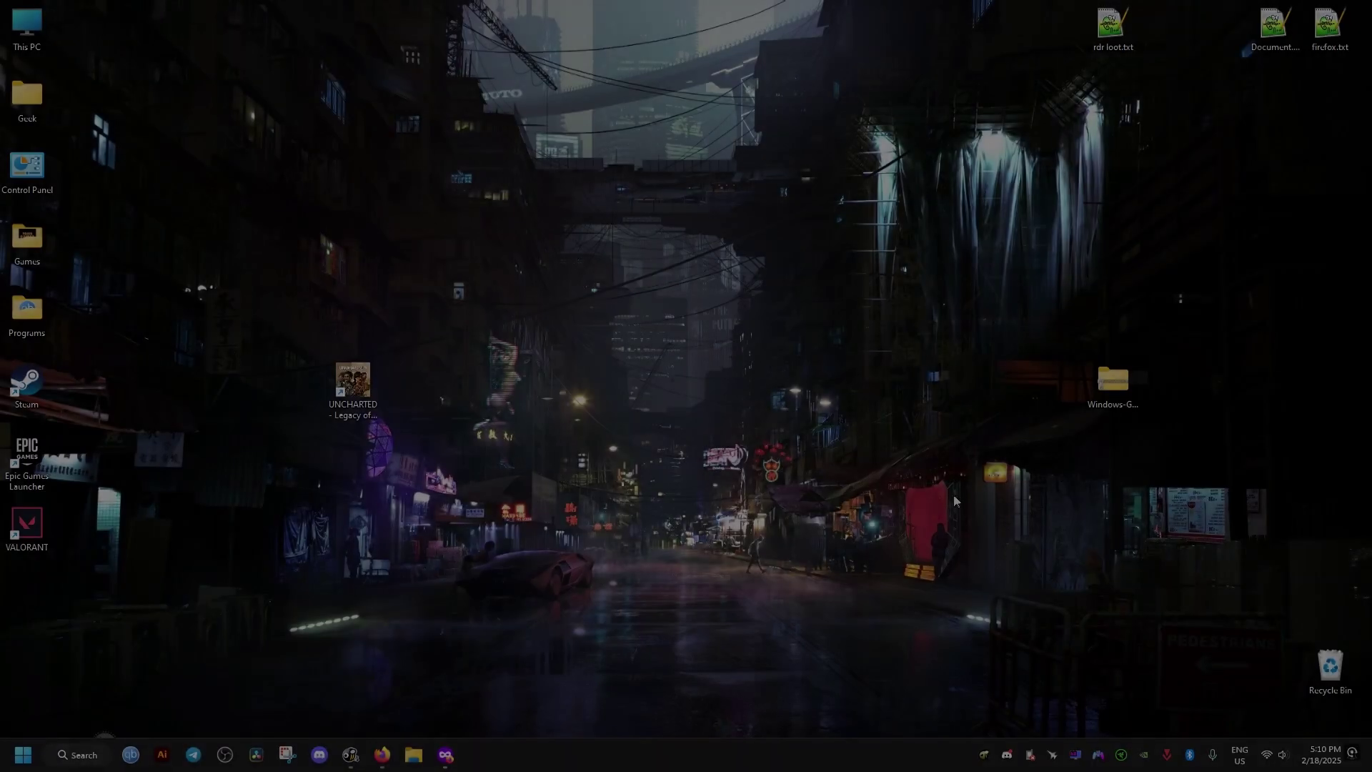
- Open the Windows-Game-Patches archive from the desktop and go to its x64_lib\Uncharted4TLL.NoTAA folder
double_click(1103, 385)
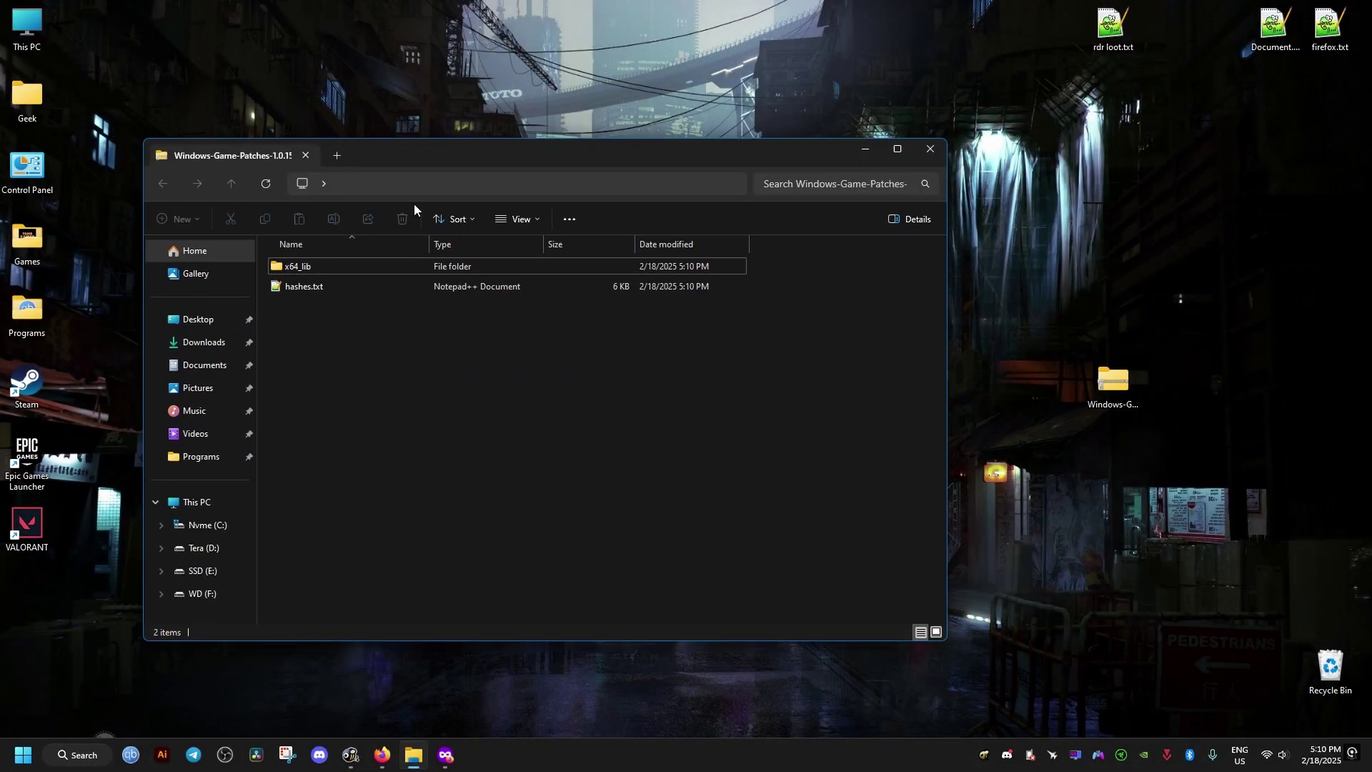
drag(413, 154, 745, 136)
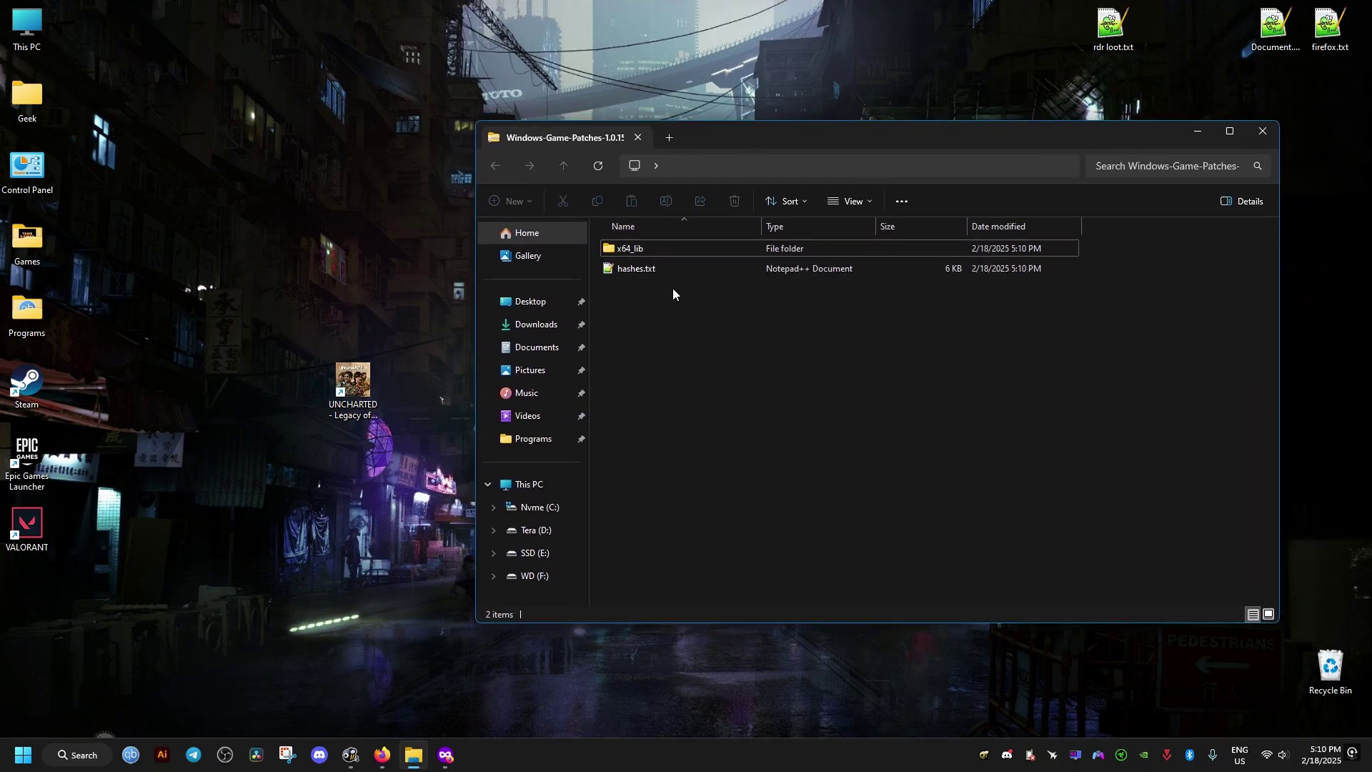
double_click(648, 252)
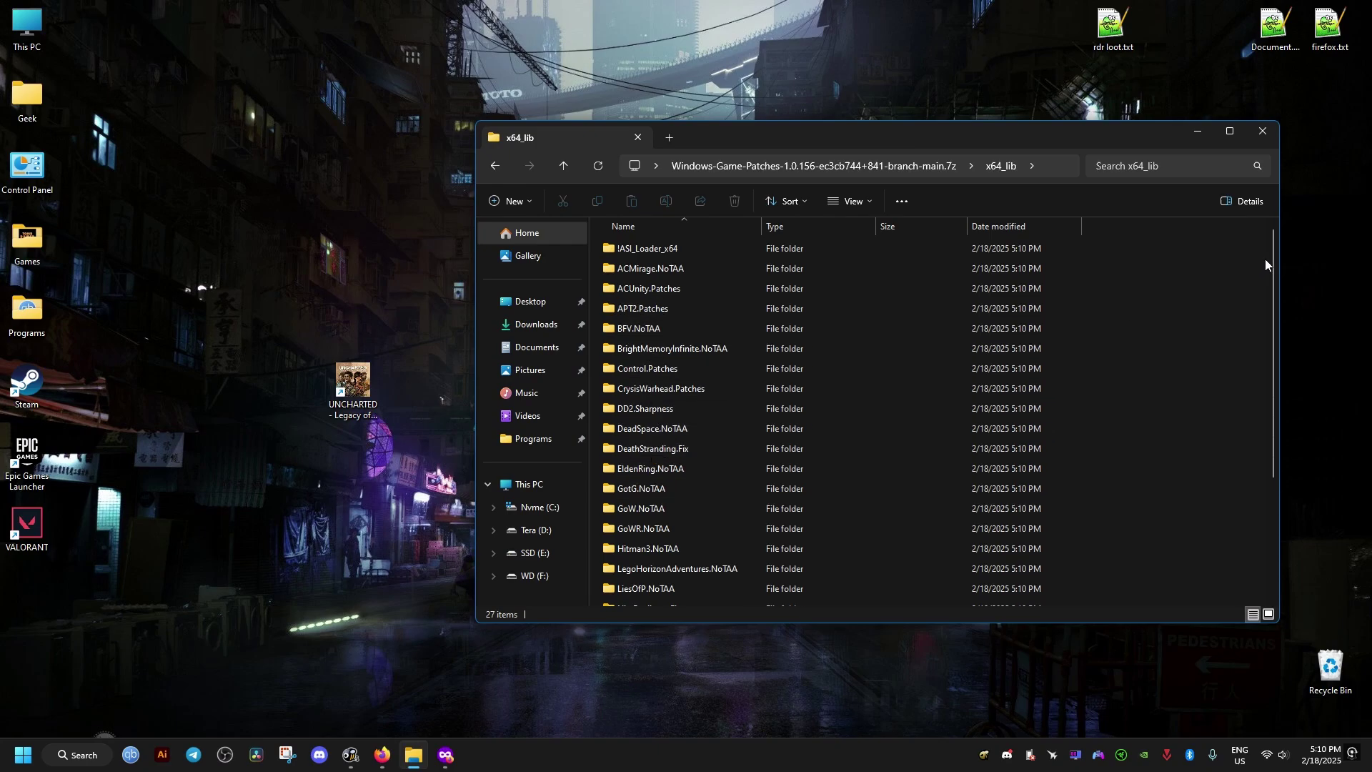
drag(1265, 261, 1267, 386)
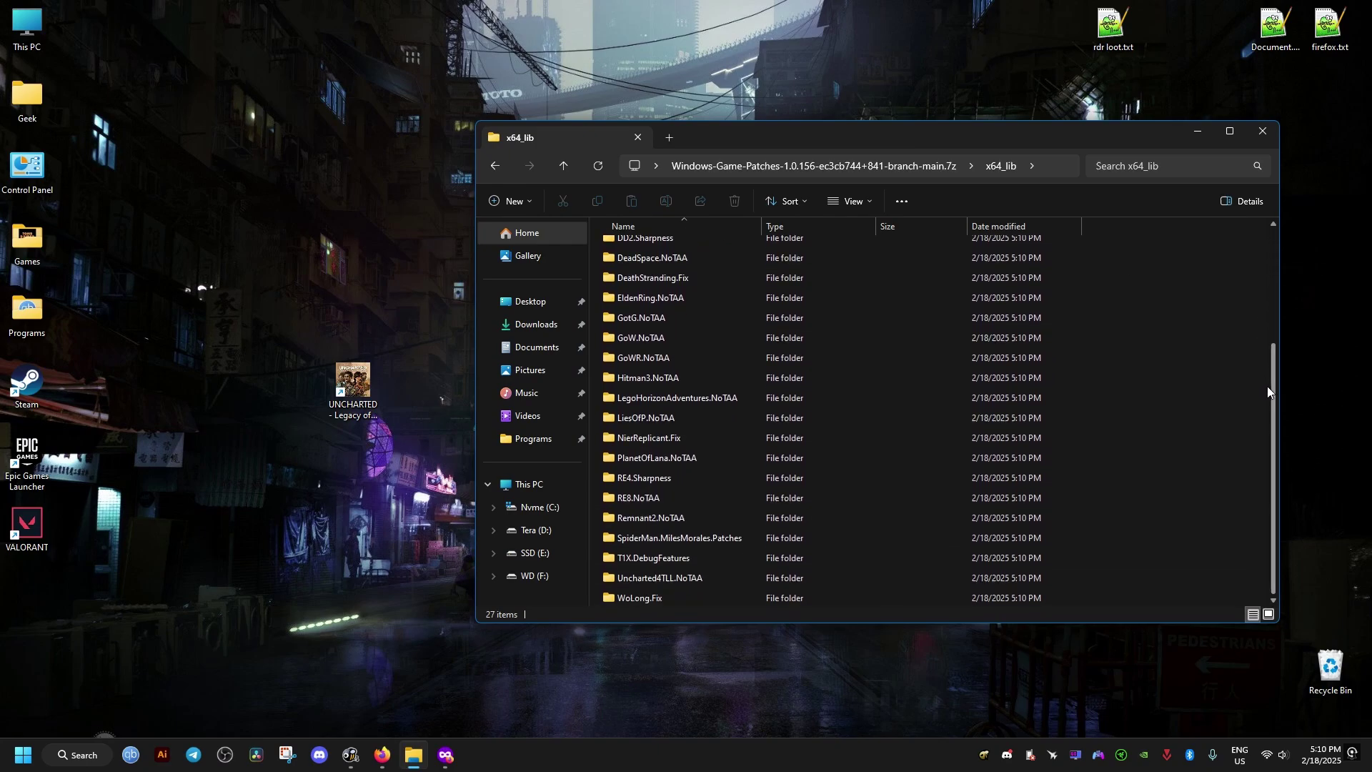
double_click(666, 577)
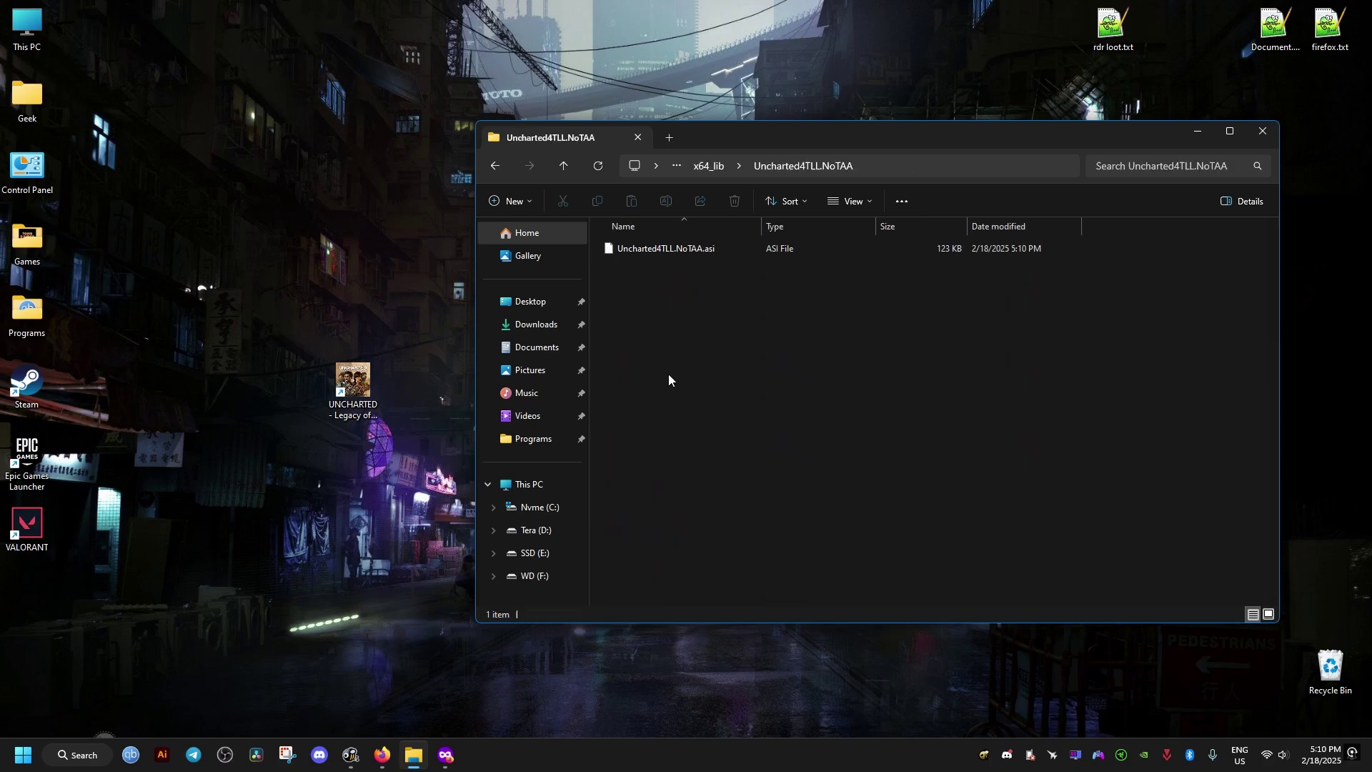
- View the default Steam games folder, C:\Program Files (x86)\Steam\steamapps\common, in a separate window and close that window
click(143, 247)
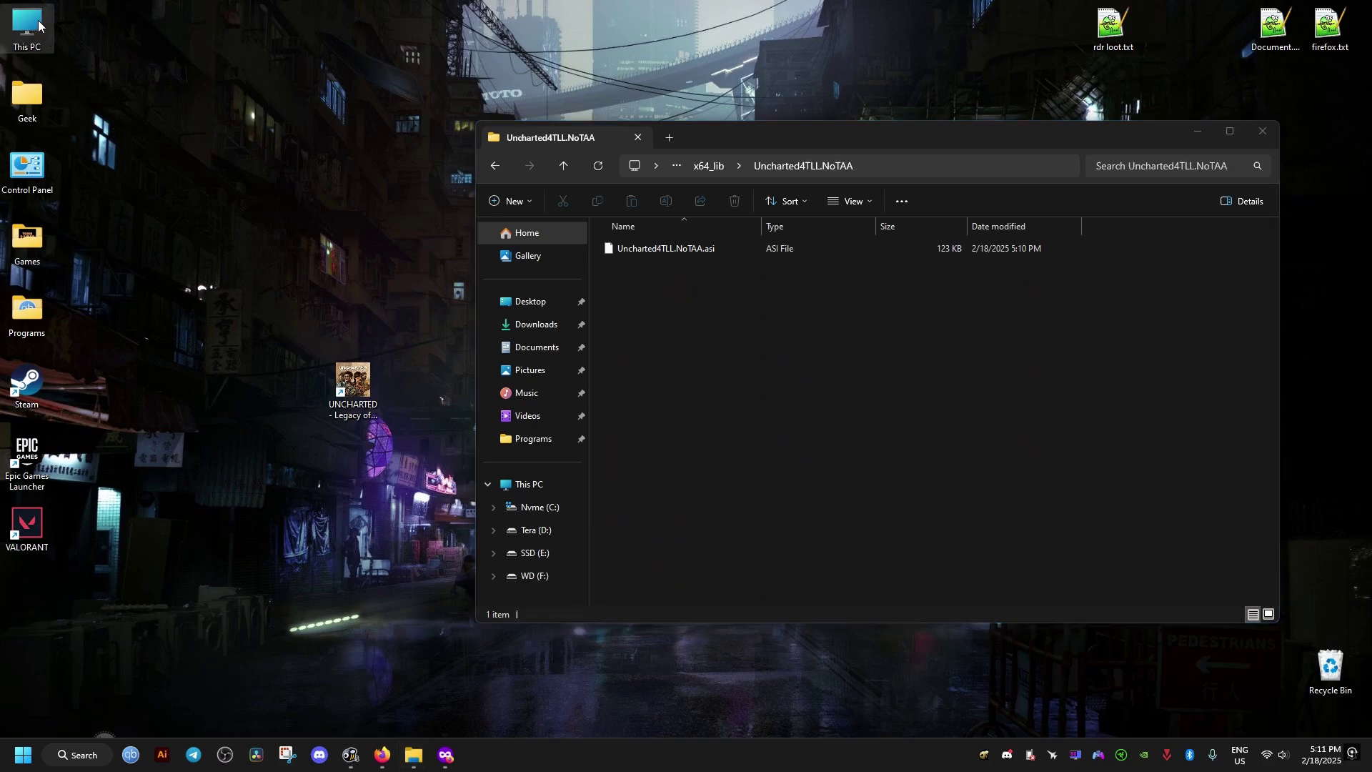
double_click(38, 25)
drag(879, 156, 424, 130)
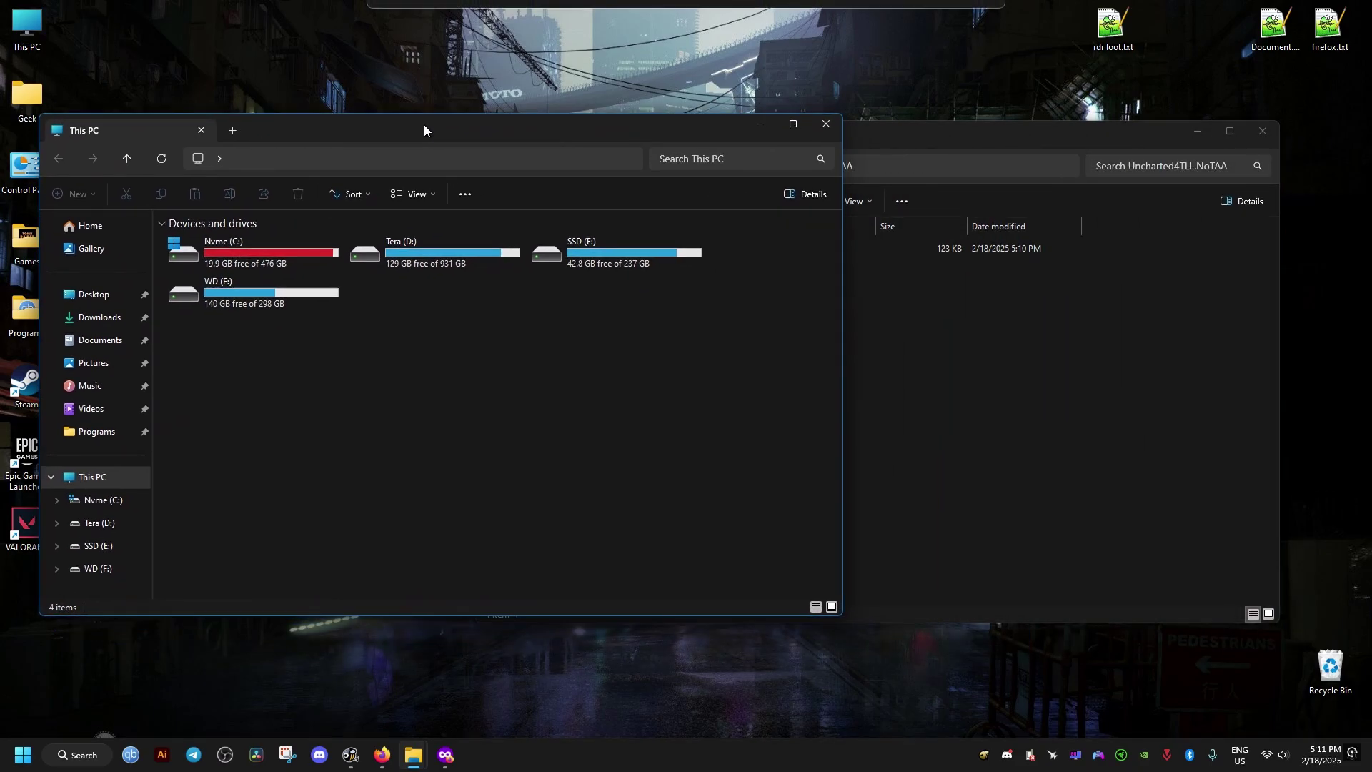
double_click(241, 251)
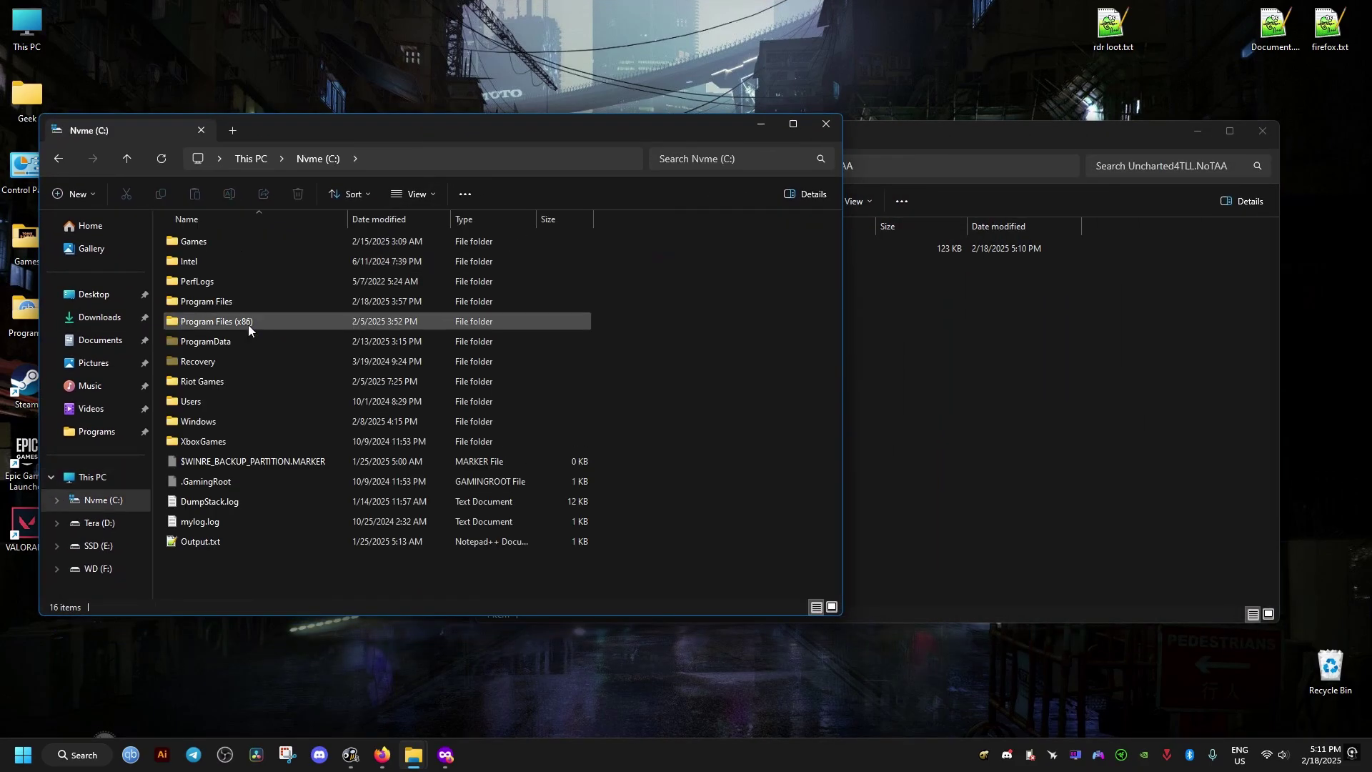
double_click(250, 318)
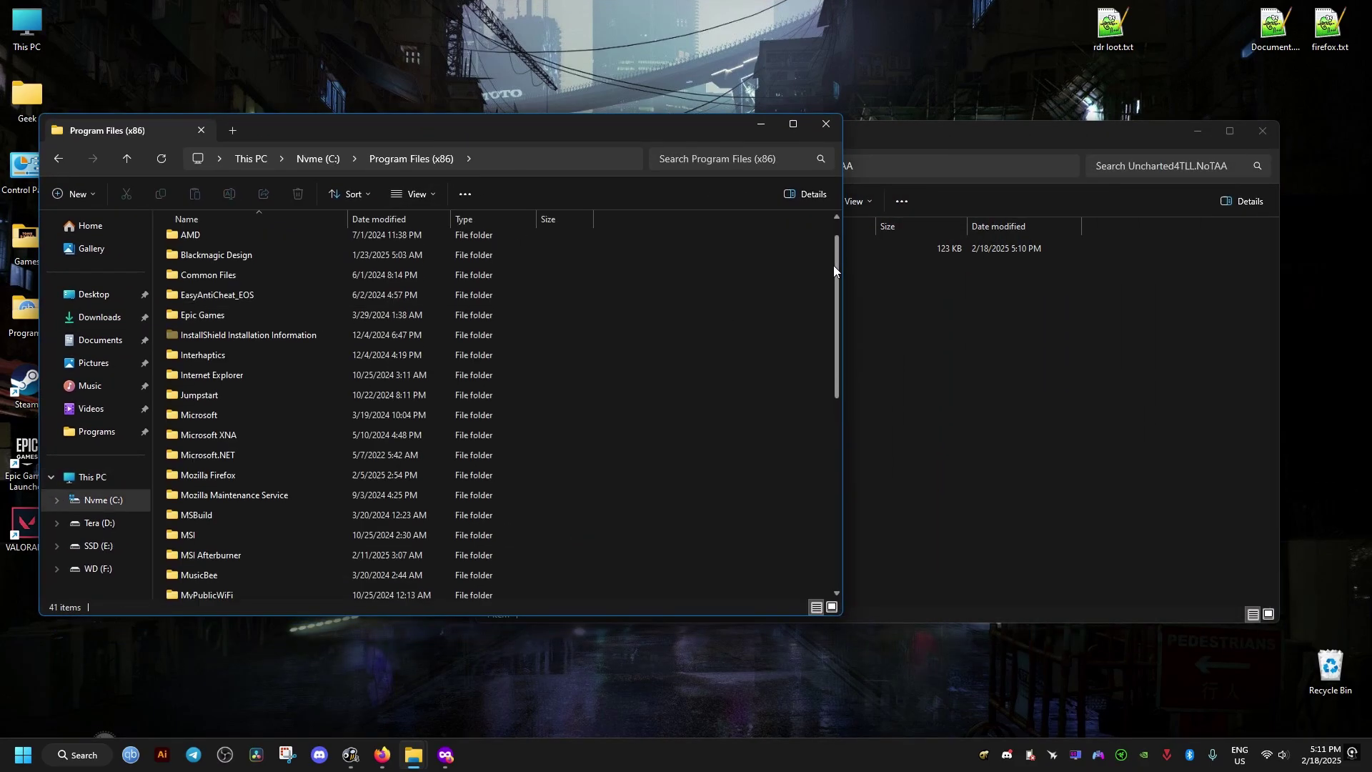
drag(833, 265, 821, 423)
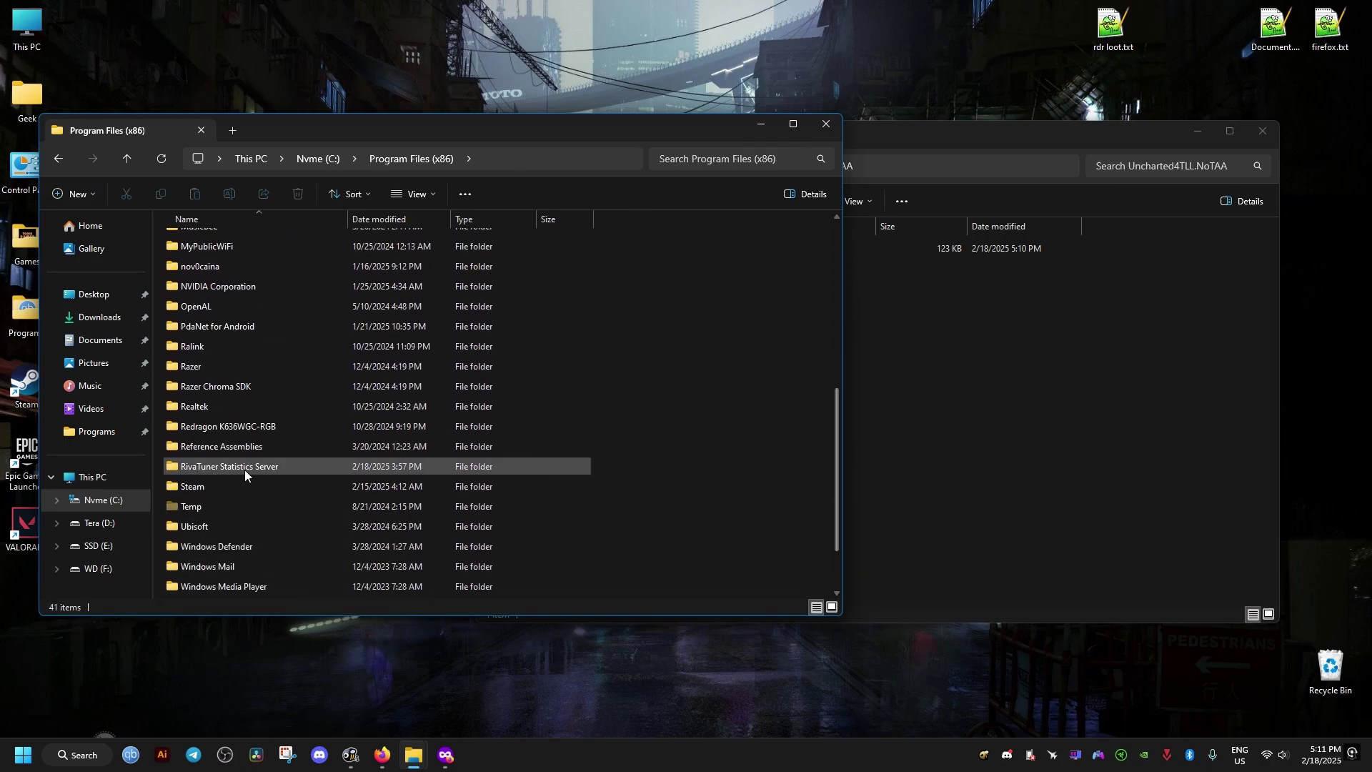
double_click(208, 487)
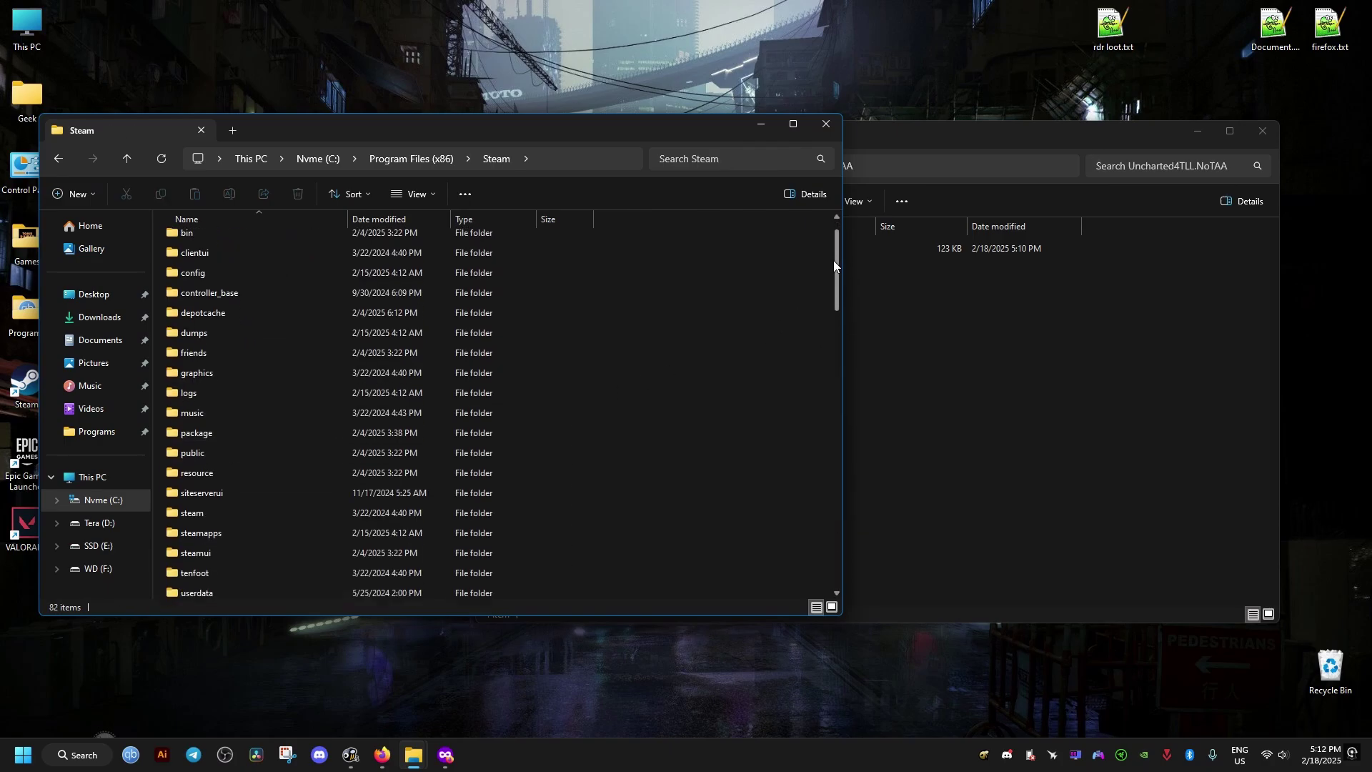
drag(833, 260, 830, 290)
double_click(200, 387)
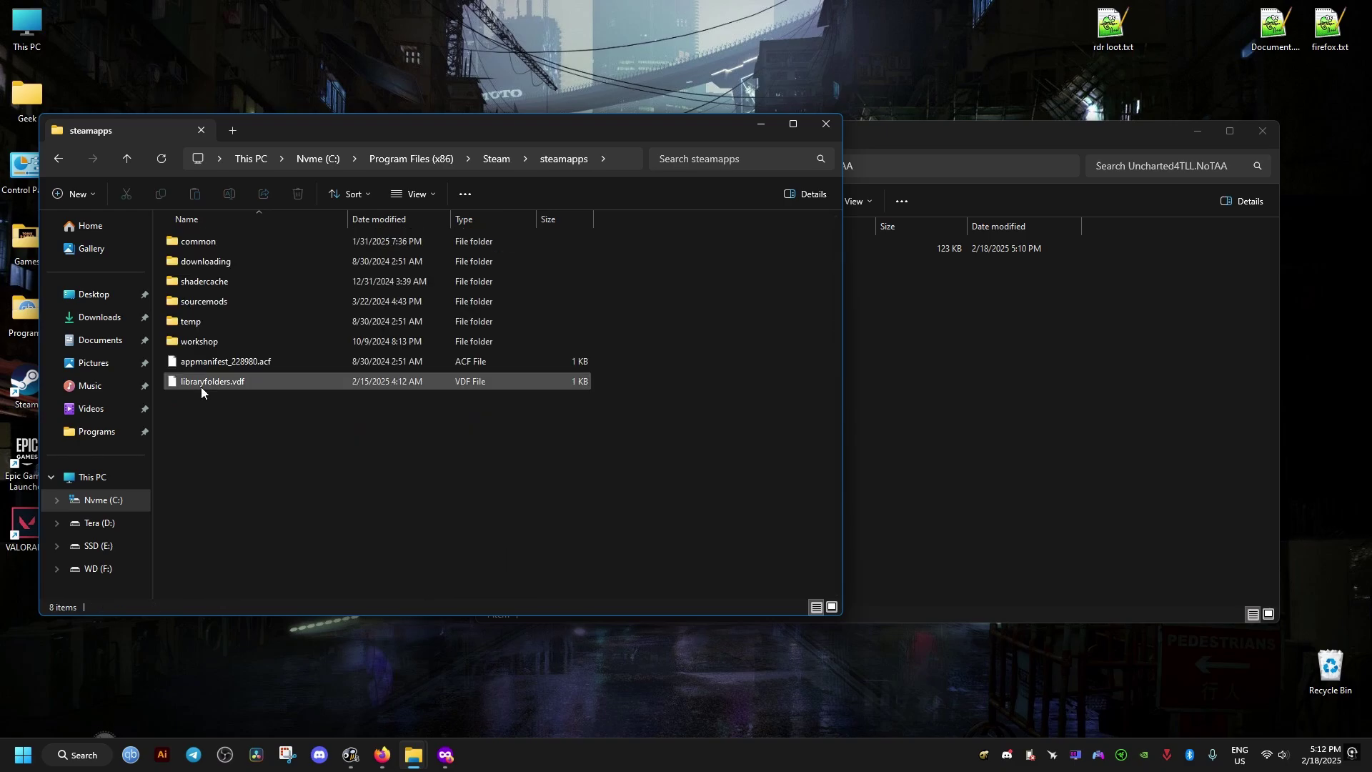
double_click(233, 246)
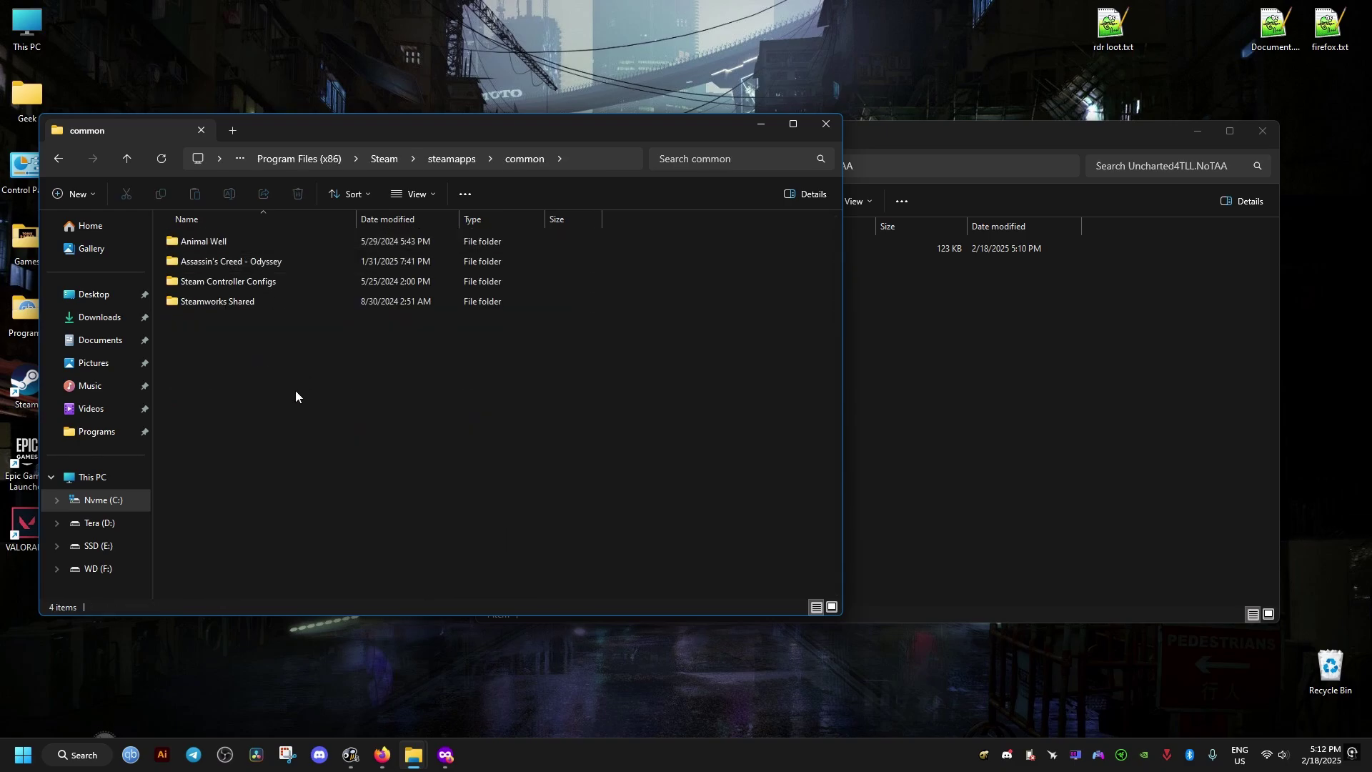
click(845, 126)
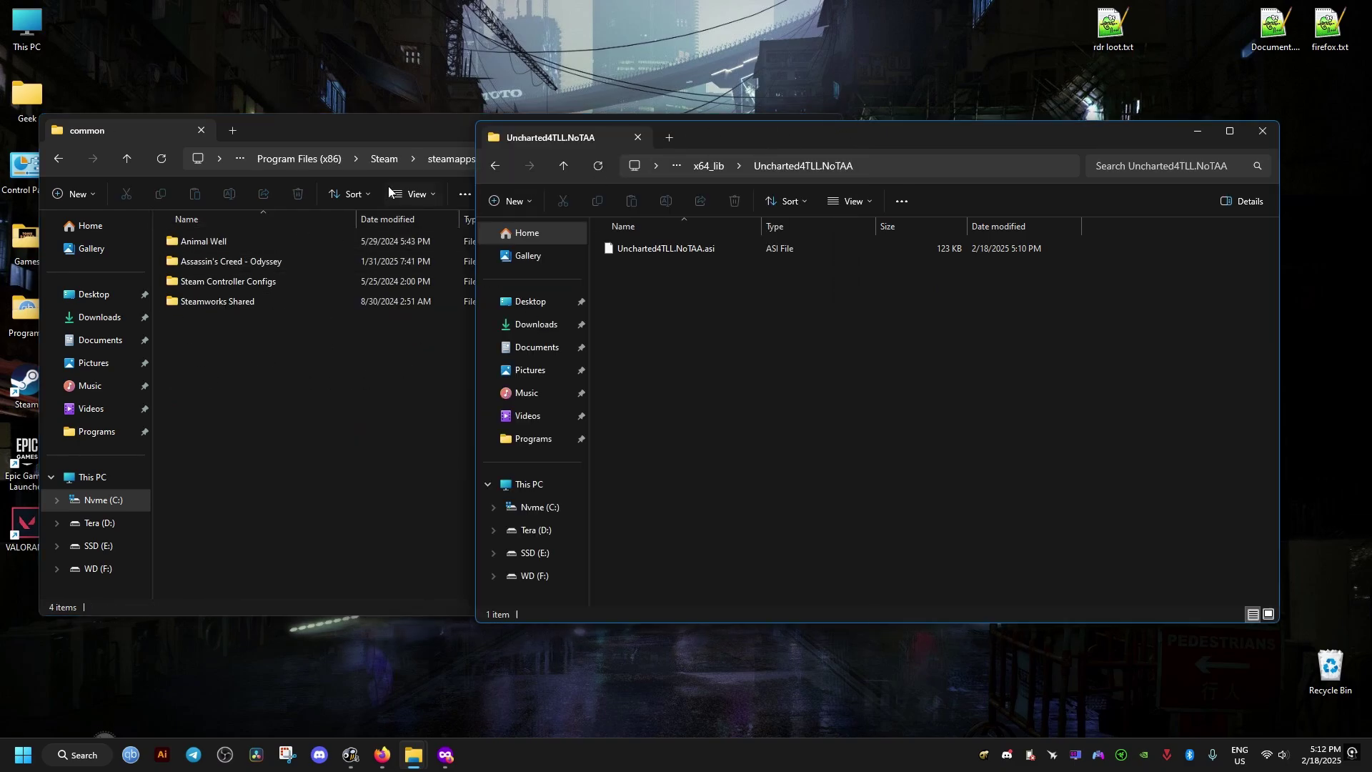
click(442, 134)
click(825, 127)
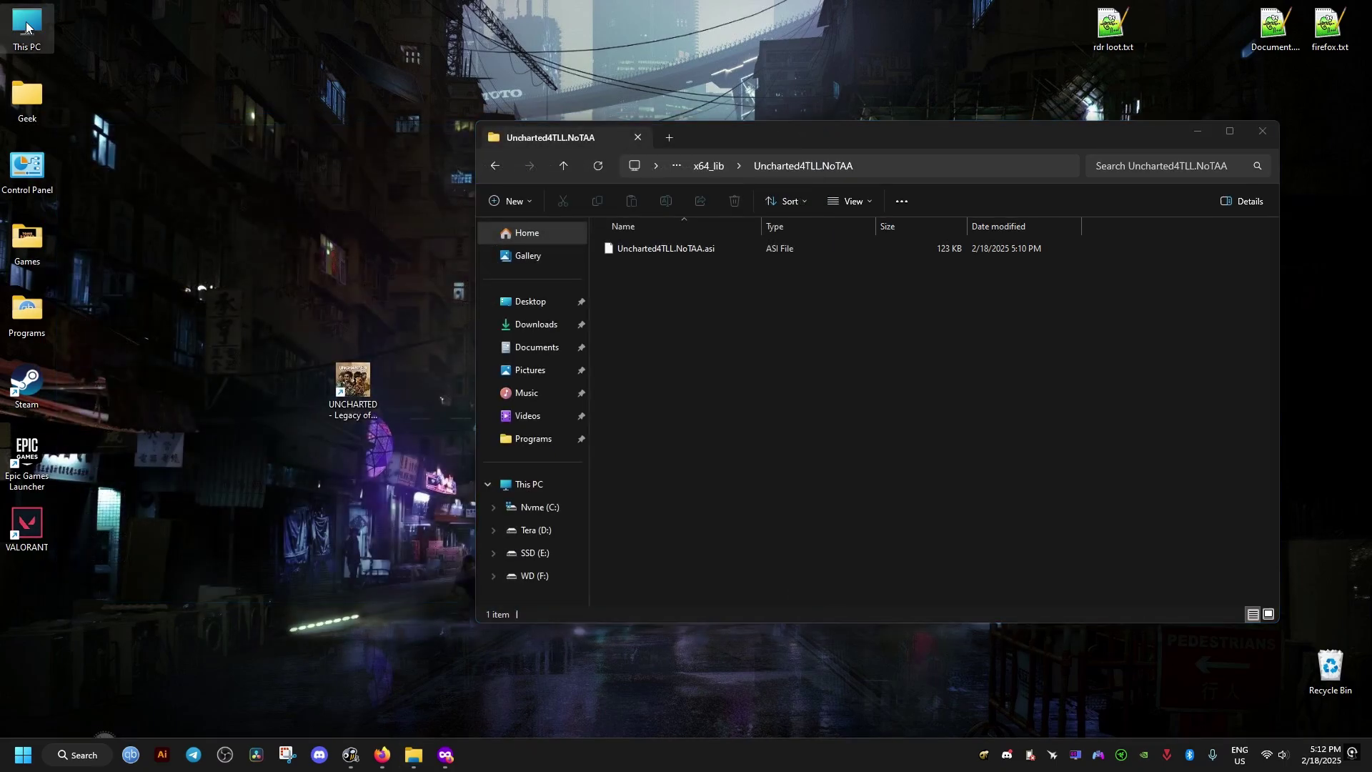
- Open the UNCHARTED - Legacy of Thieves Collection folder on the F: drive and place the archive window beside it
double_click(27, 25)
double_click(191, 290)
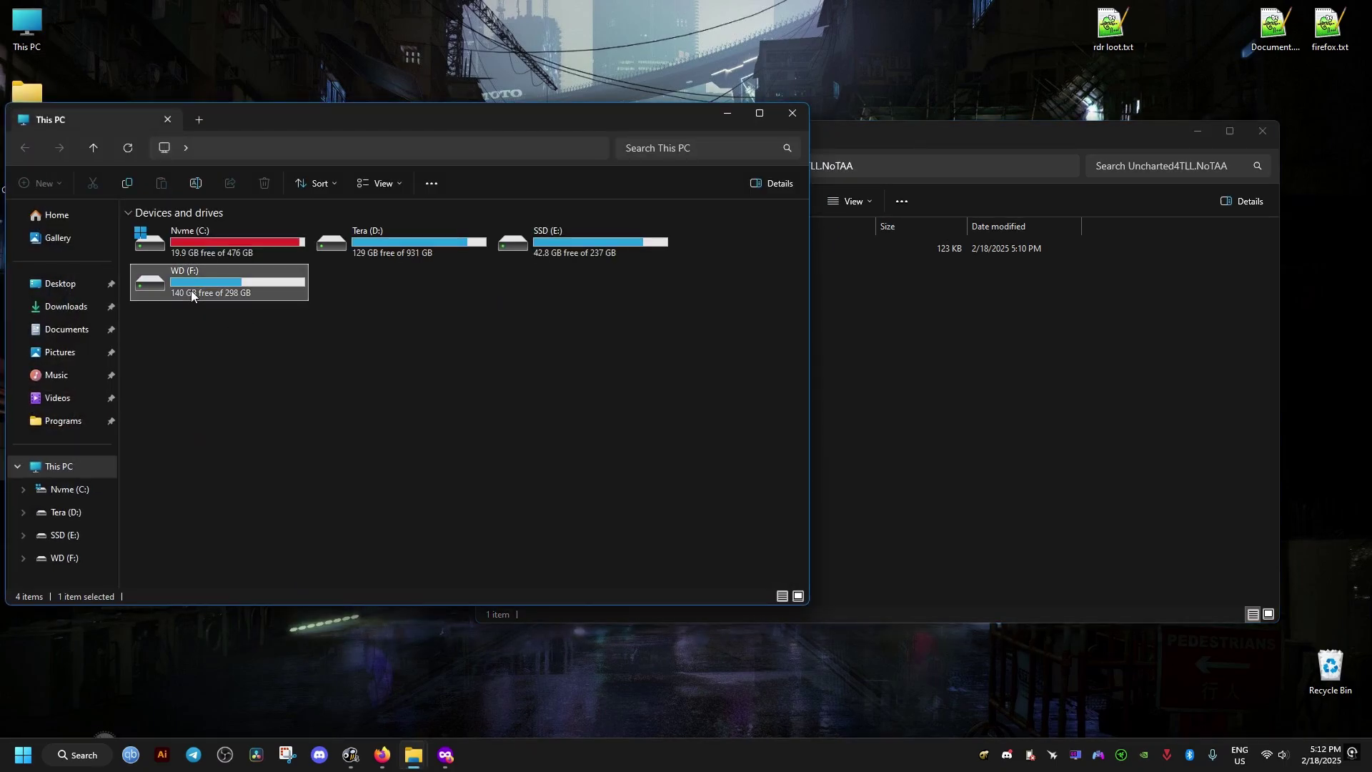
click(191, 290)
double_click(191, 290)
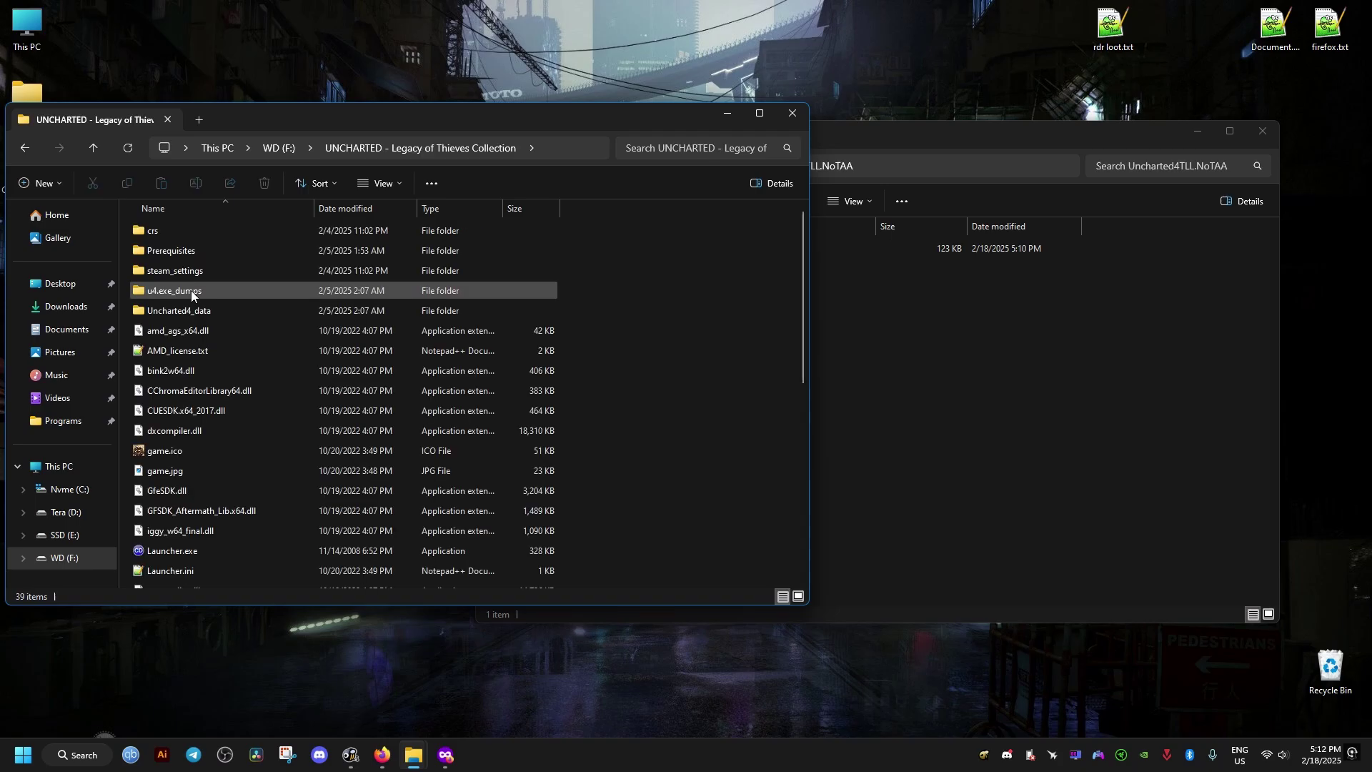
click(940, 332)
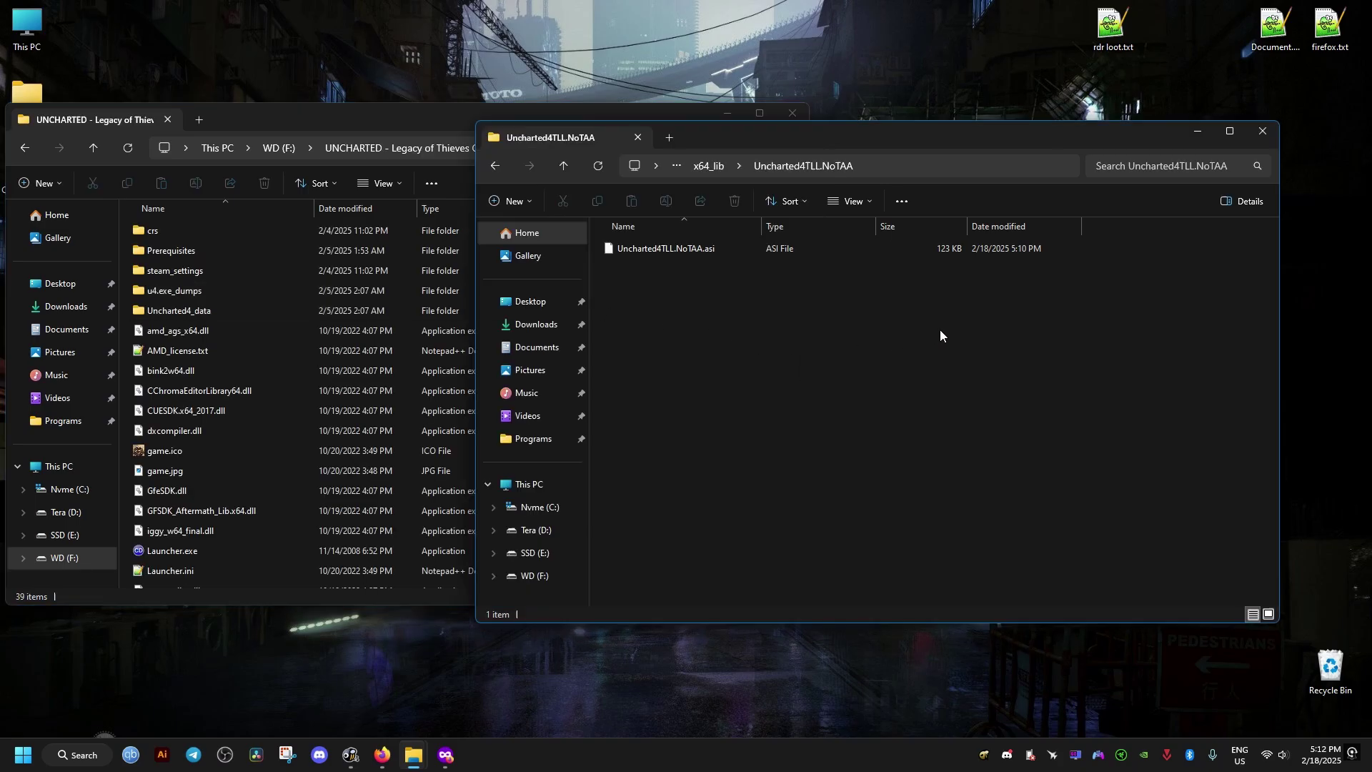
drag(738, 135, 1029, 147)
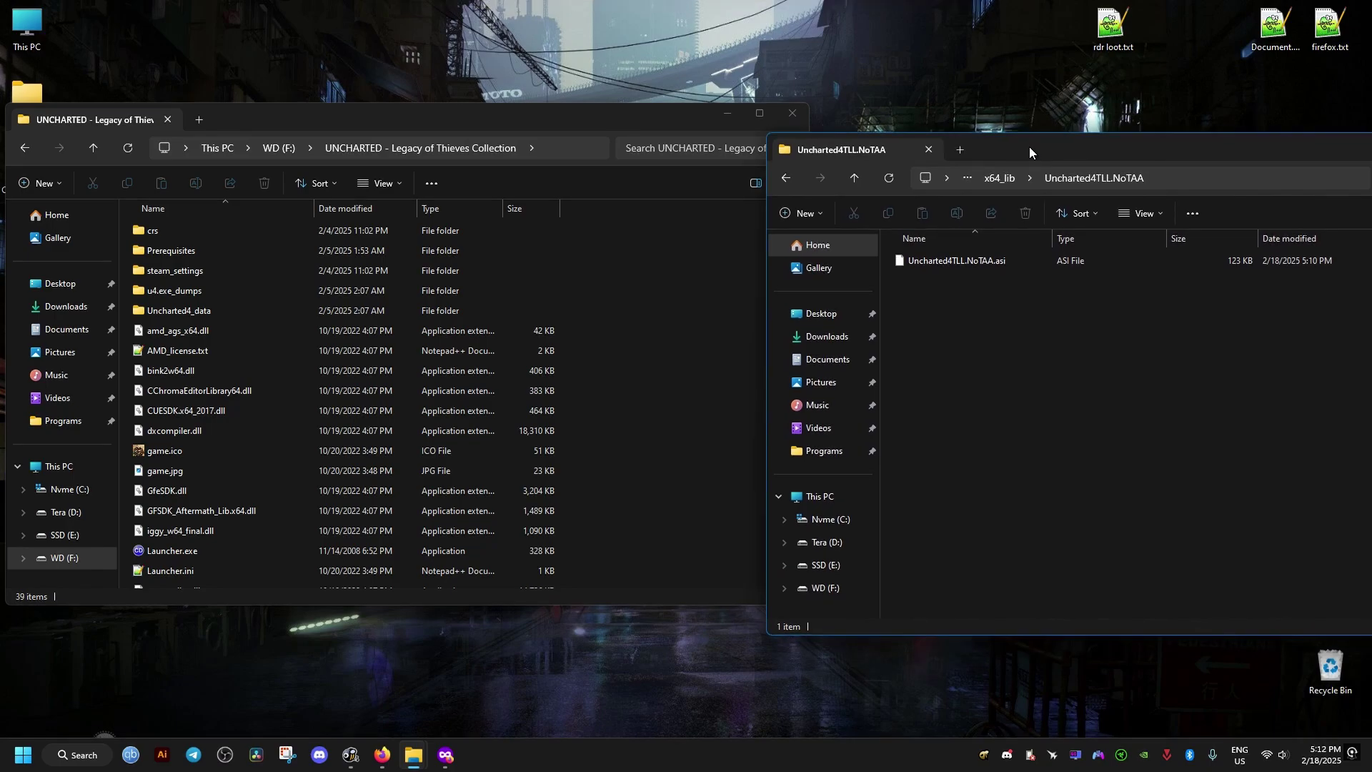
- Return to x64_lib in the archive window and open its !ASI_Loader_x64 folder, keeping the game folder in view
click(1000, 177)
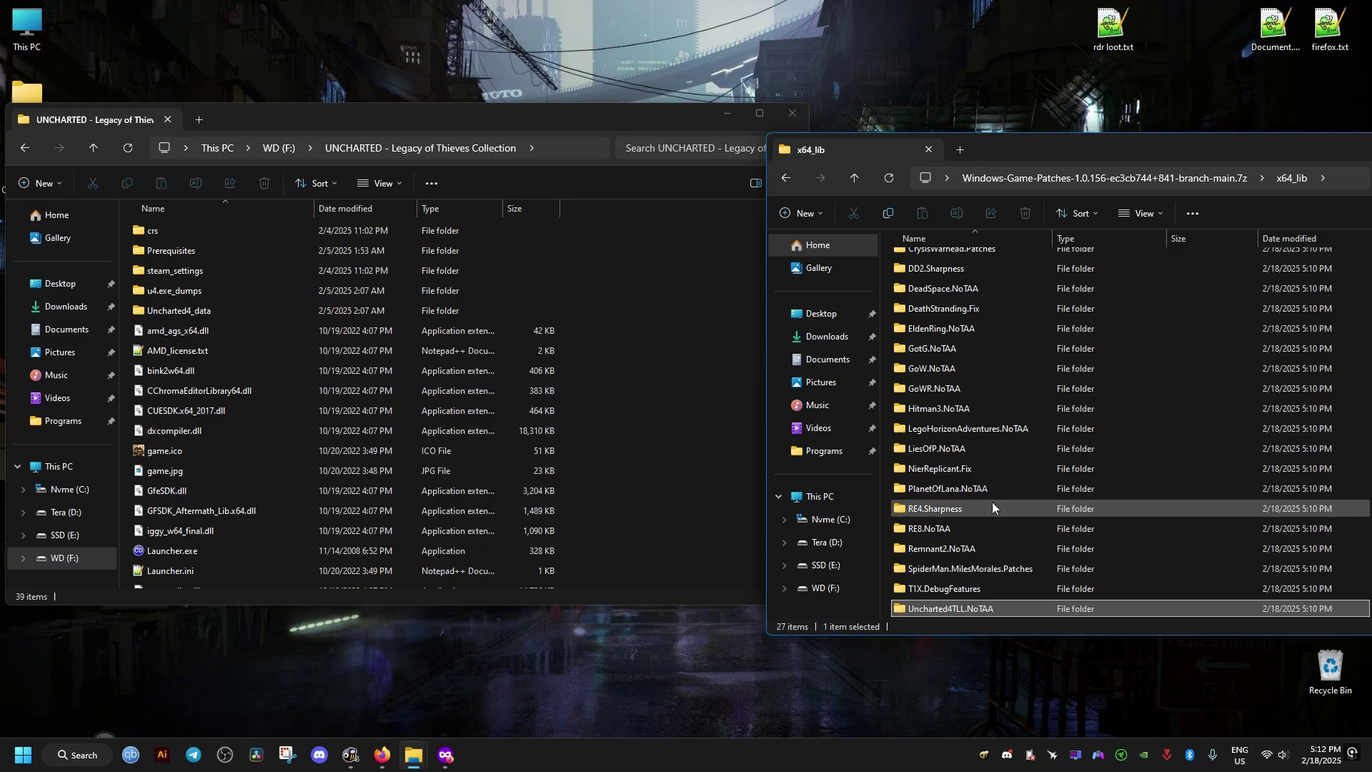
drag(1136, 151, 730, 163)
drag(858, 159, 1236, 174)
scroll(986, 440, up, 3)
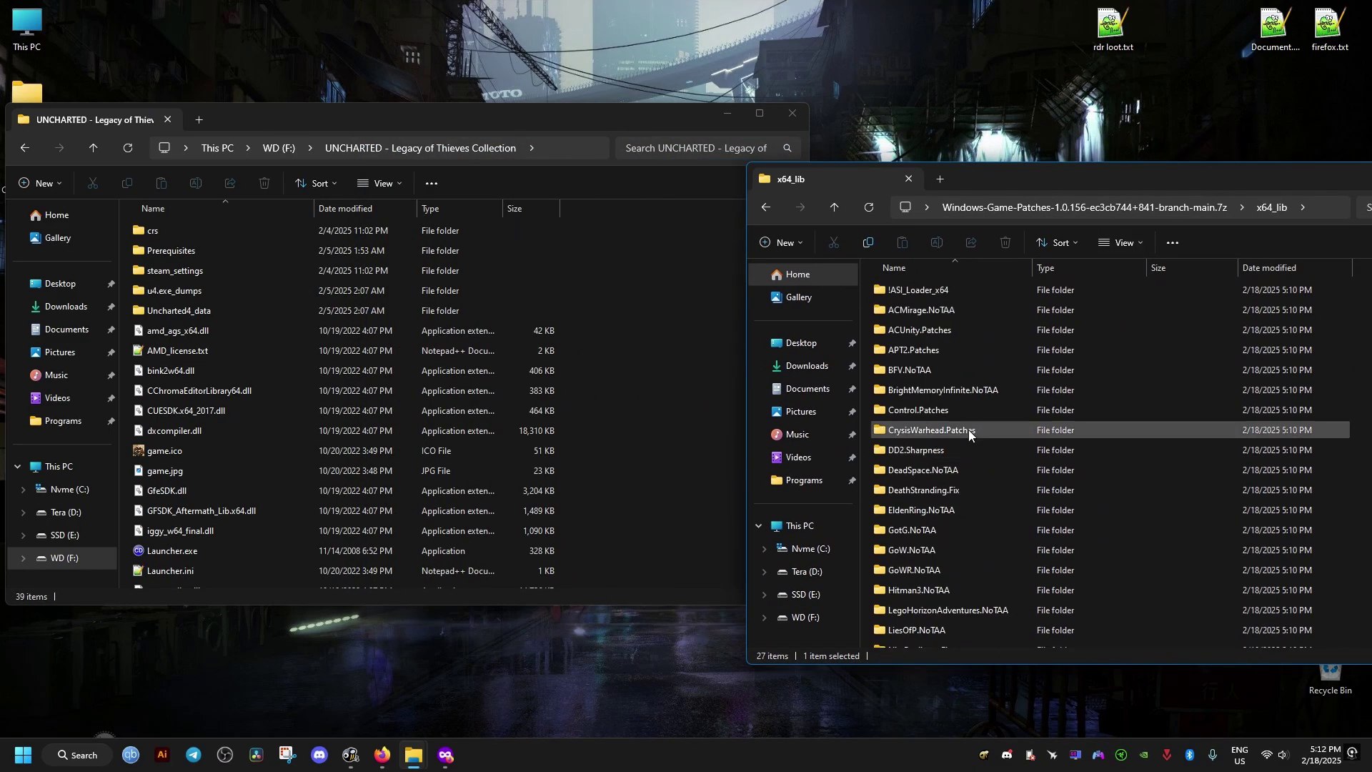
click(926, 291)
double_click(916, 290)
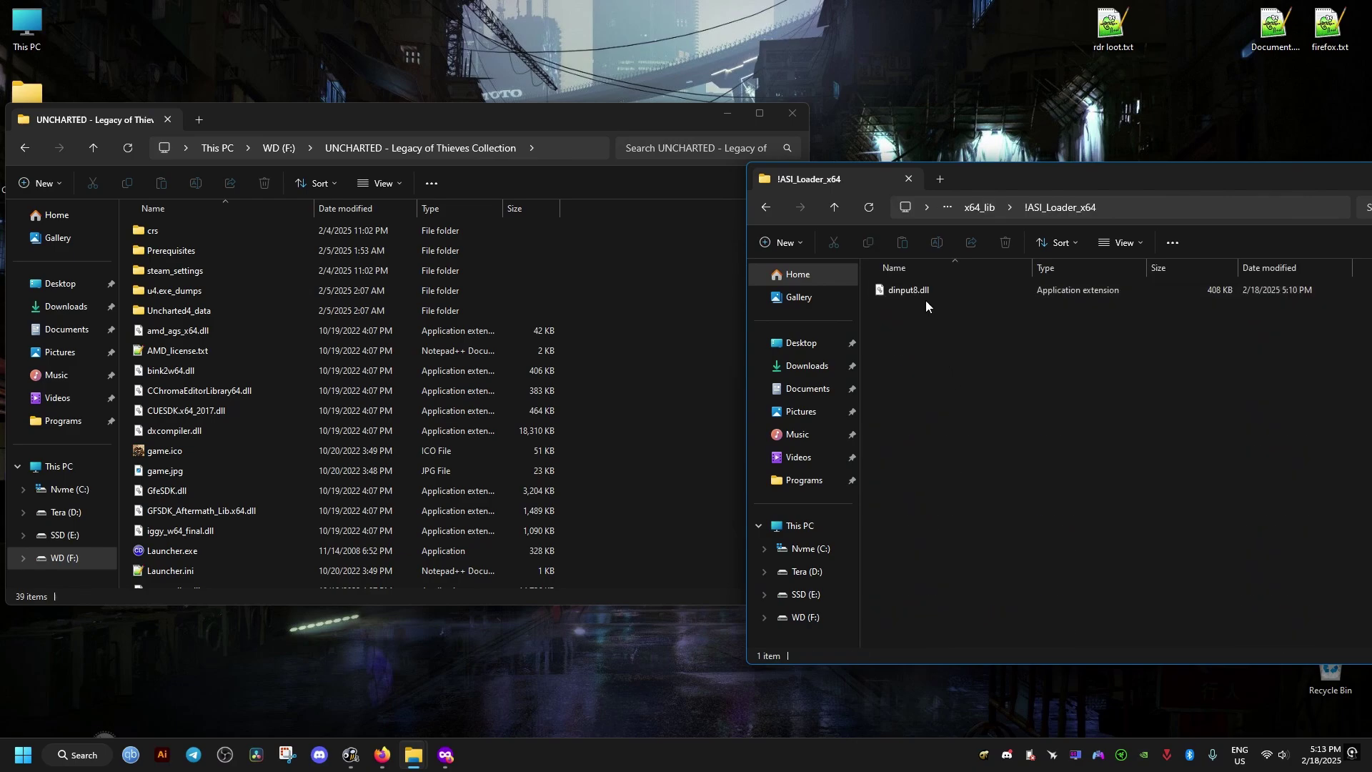
- Copy dinput8.dll from the archive into the UNCHARTED - Legacy of Thieves Collection folder and rename the copy to winmm.dll
drag(910, 287, 696, 366)
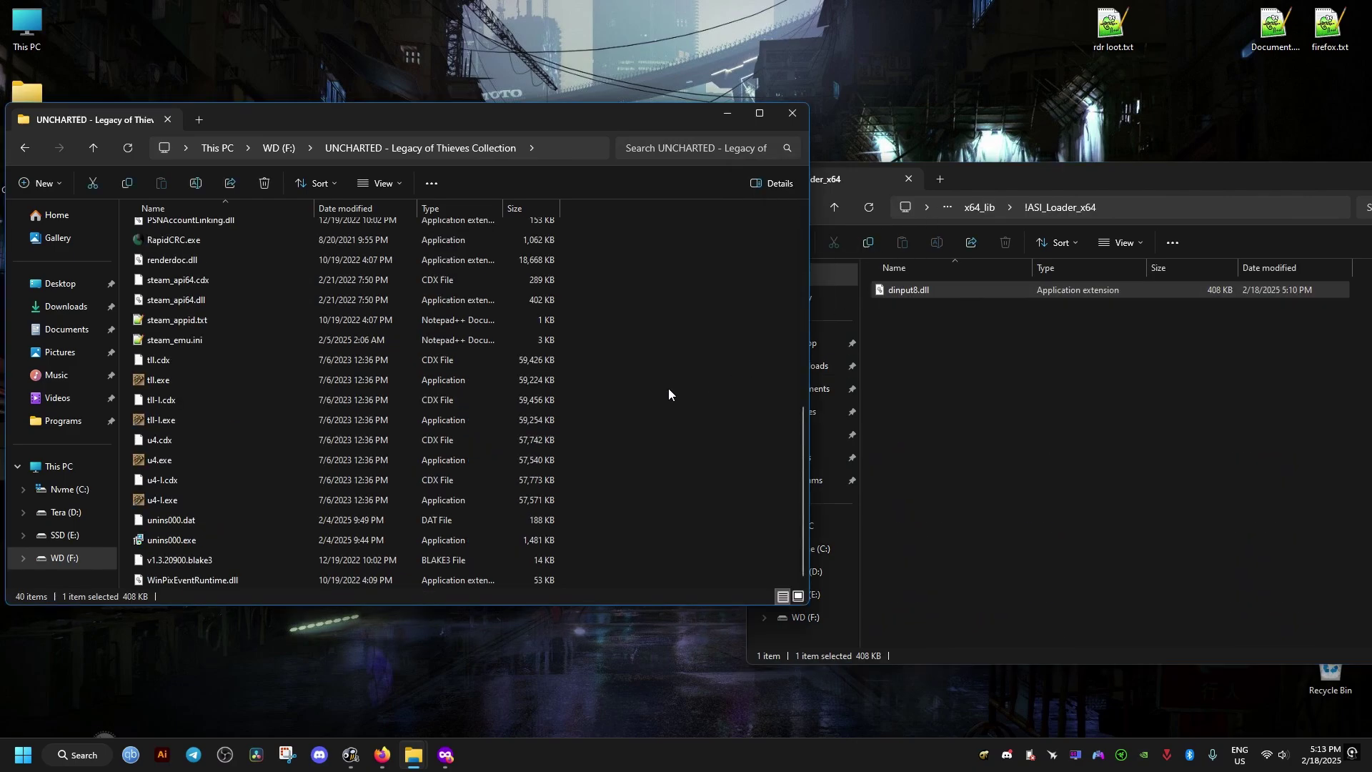
scroll(595, 425, up, 8)
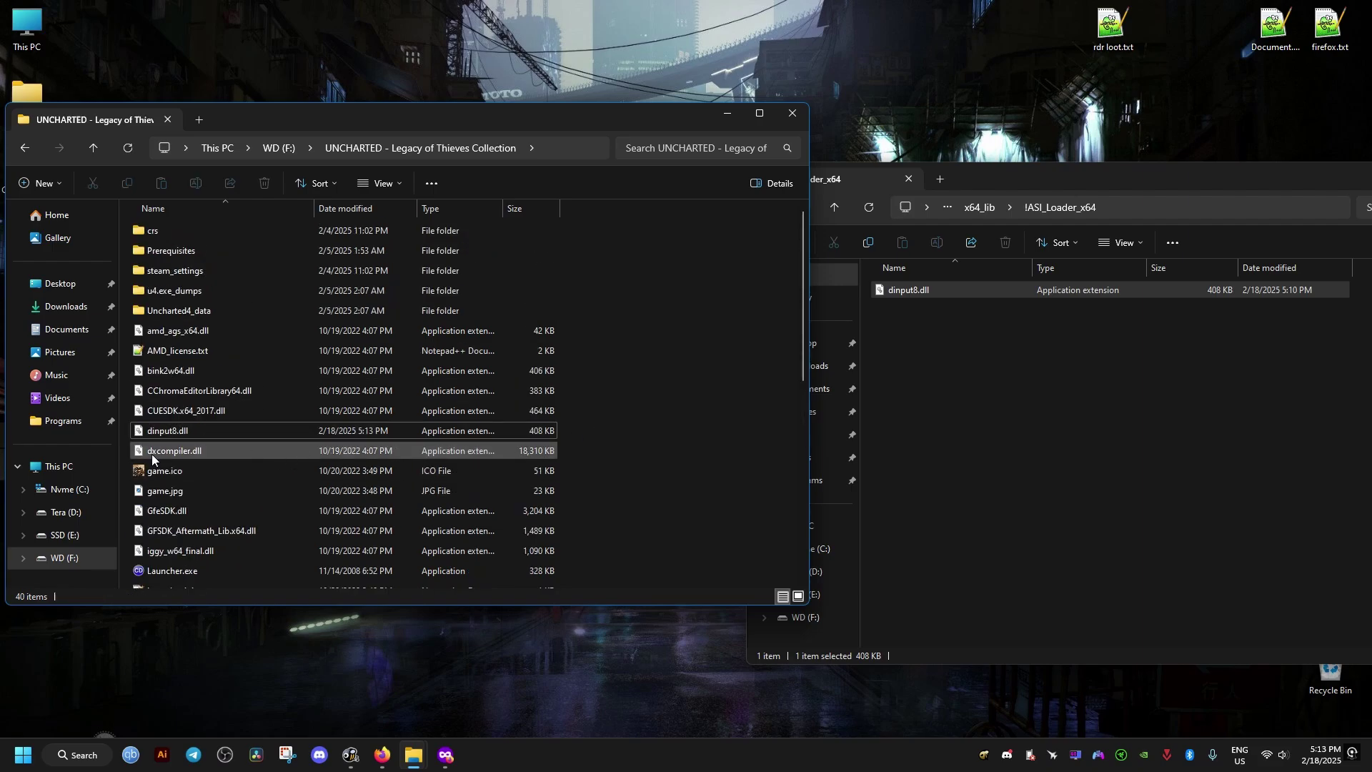
click(152, 432)
click(177, 434)
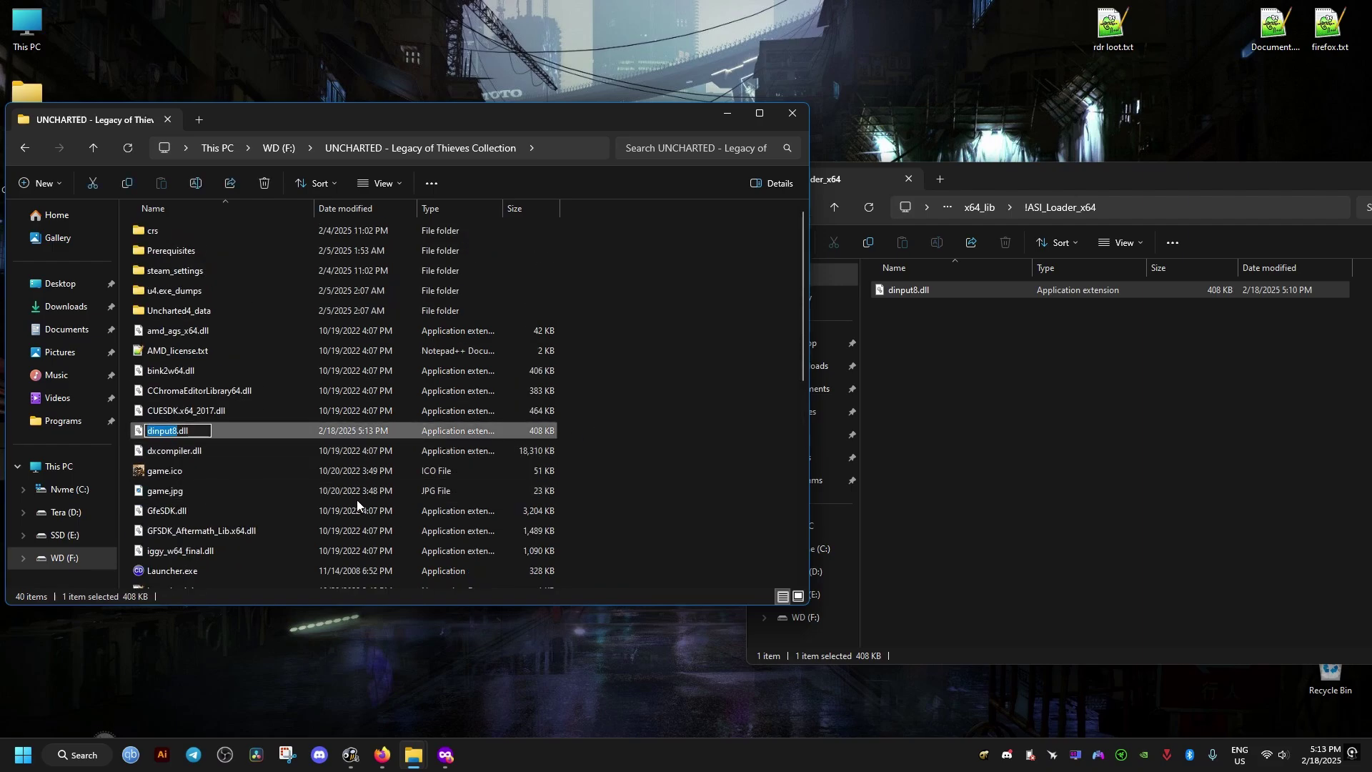
text(winmm)
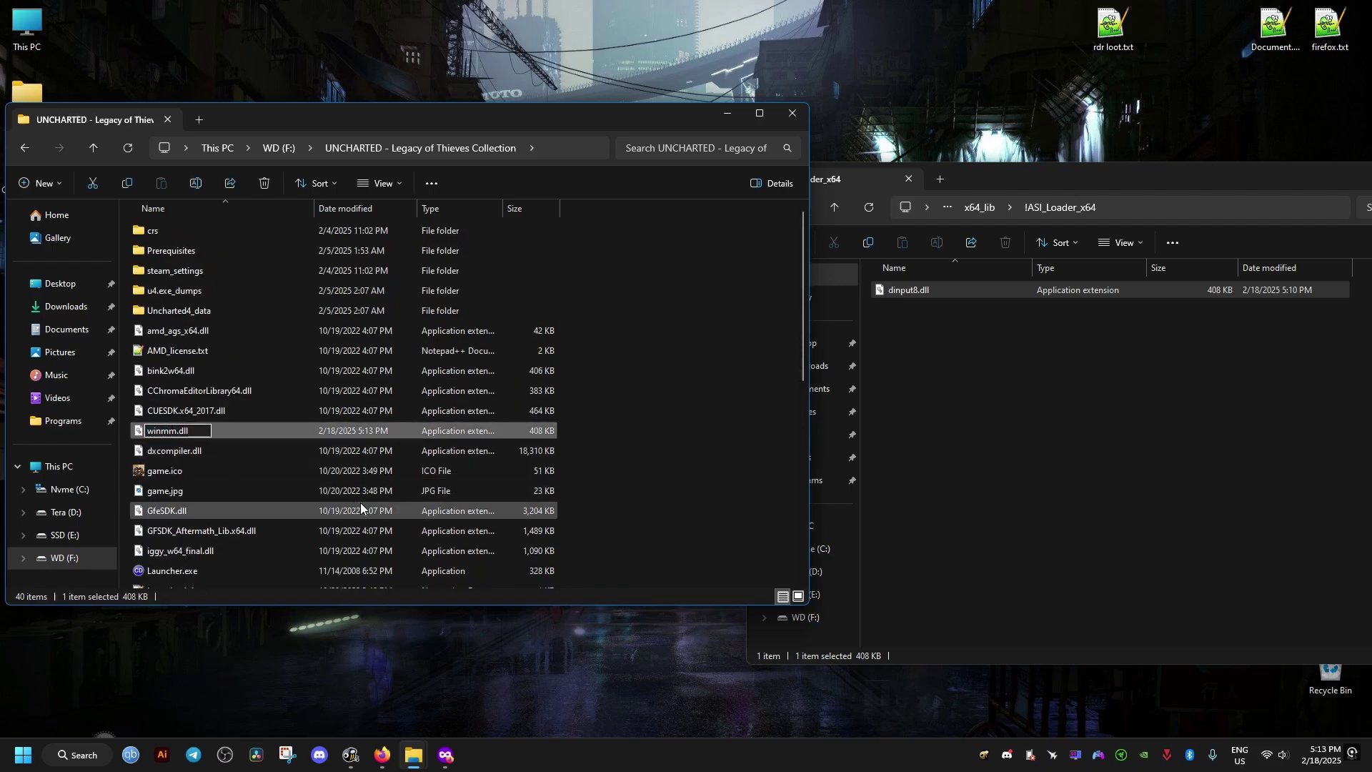
click(577, 437)
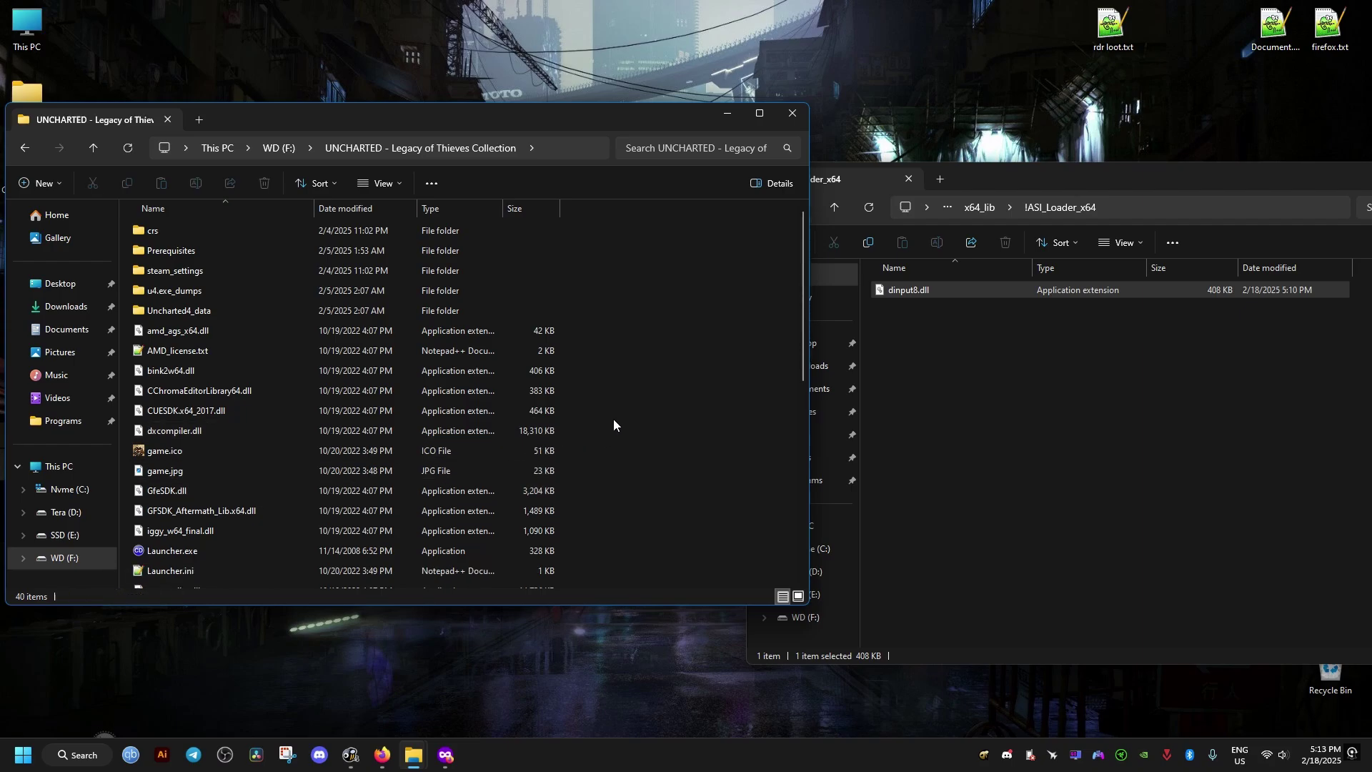
- Copy Uncharted4TLL.NoTAA.asi from the archive's x64_lib\Uncharted4TLL.NoTAA folder into the UNCHARTED - Legacy of Thieves Collection folder
click(980, 207)
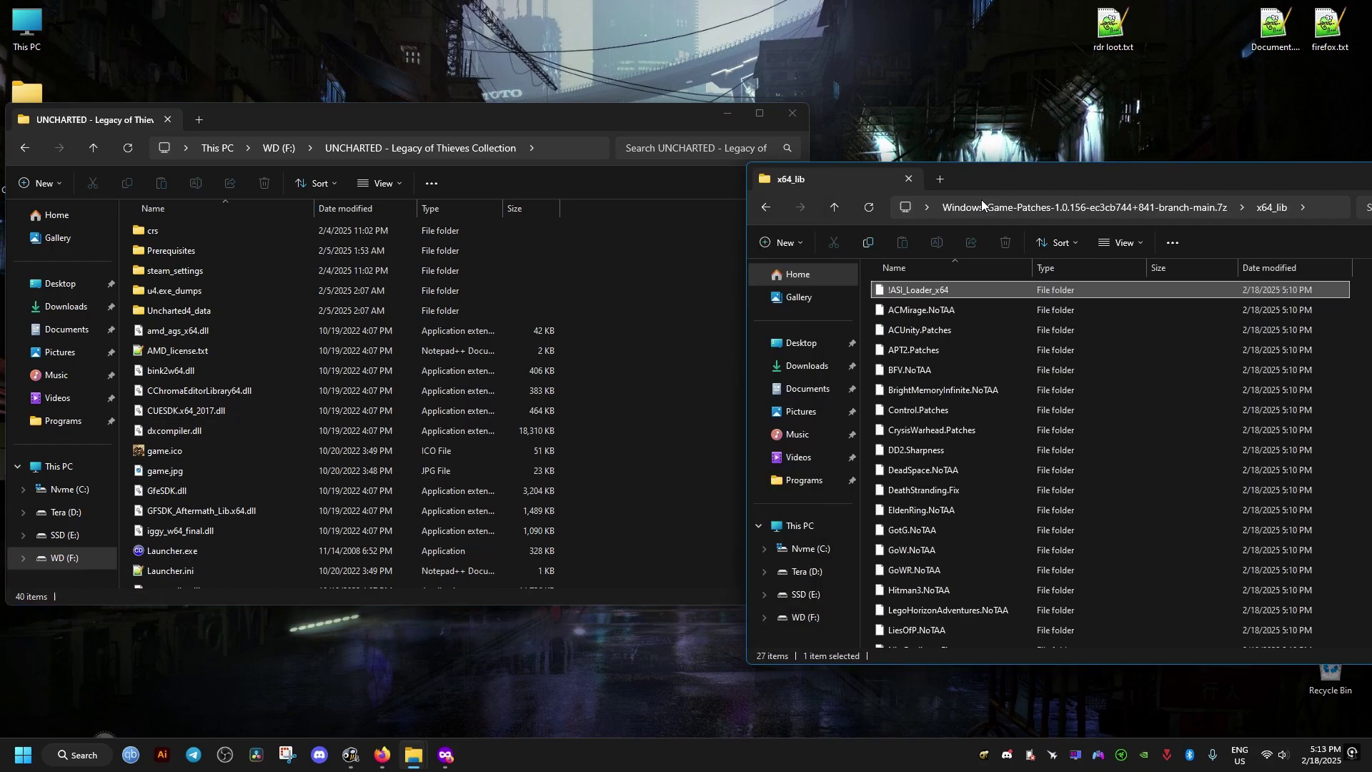
scroll(970, 474, down, 3)
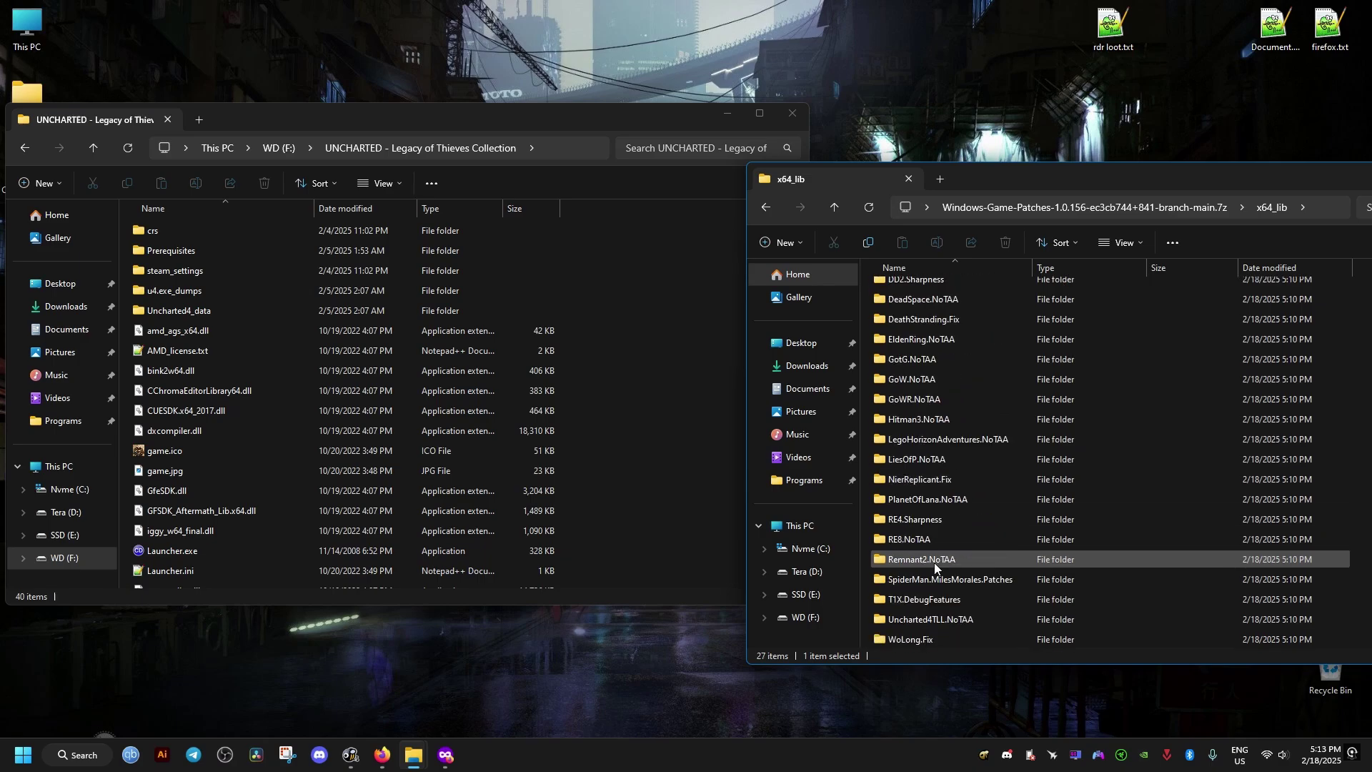
click(923, 620)
double_click(923, 620)
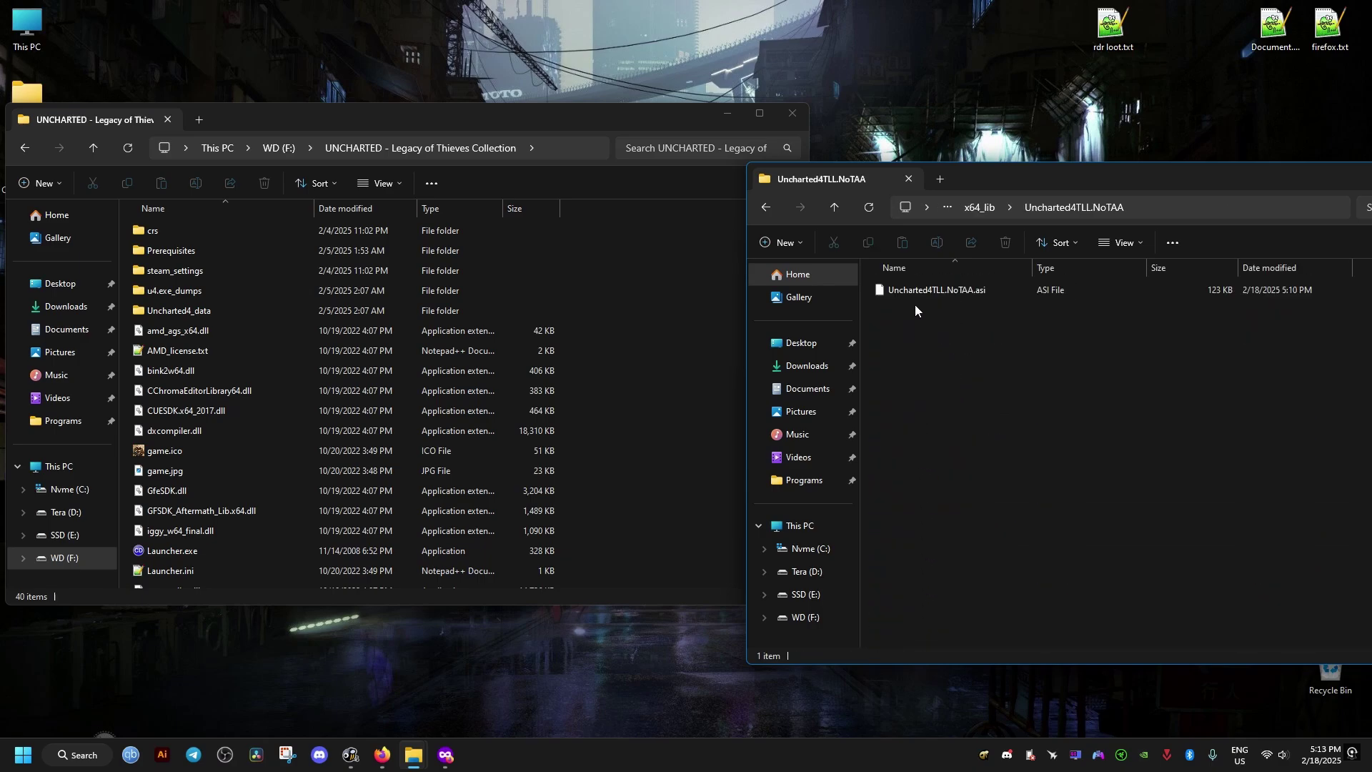
drag(922, 291, 662, 404)
click(663, 405)
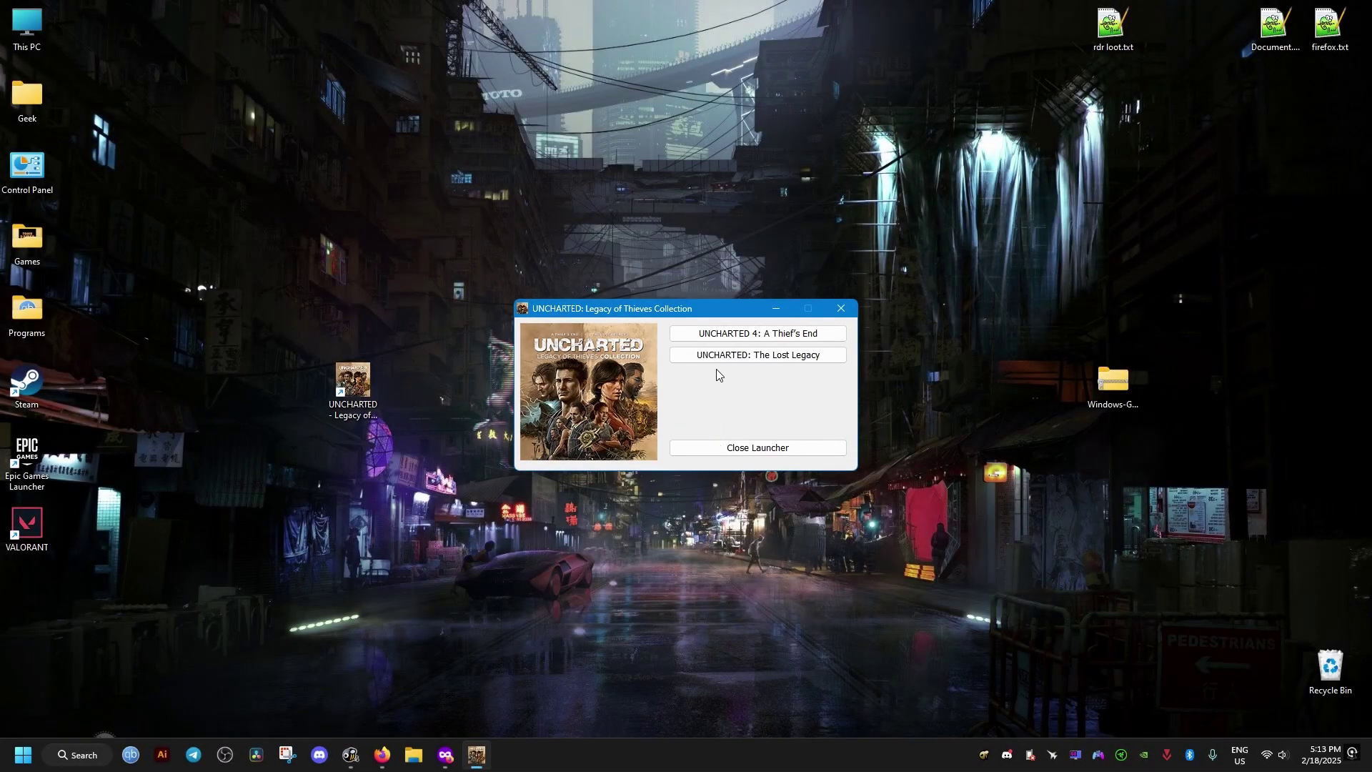
- Launch UNCHARTED 4: A Thief's End and, with the game running, open the UNCHARTED - Legacy of Thieves Collection folder on the F: drive
click(757, 333)
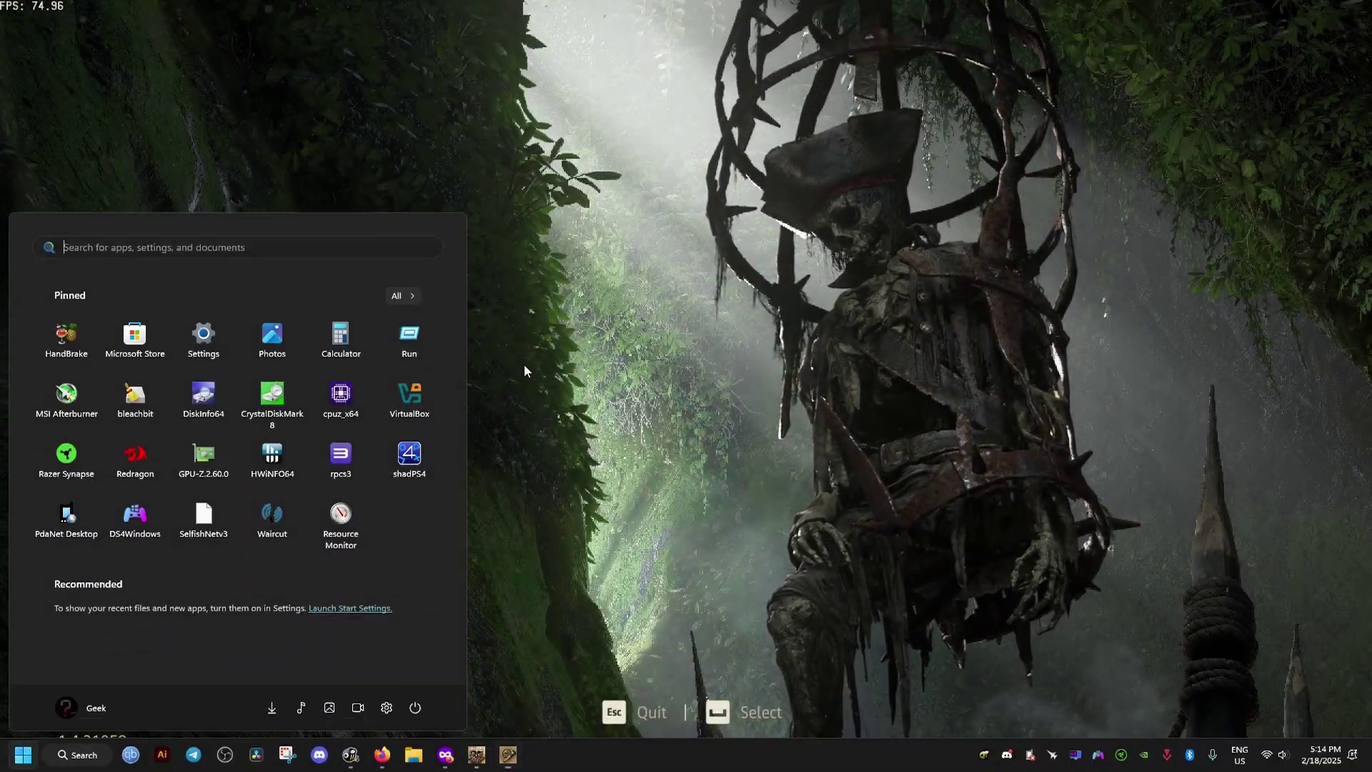
key(super+e)
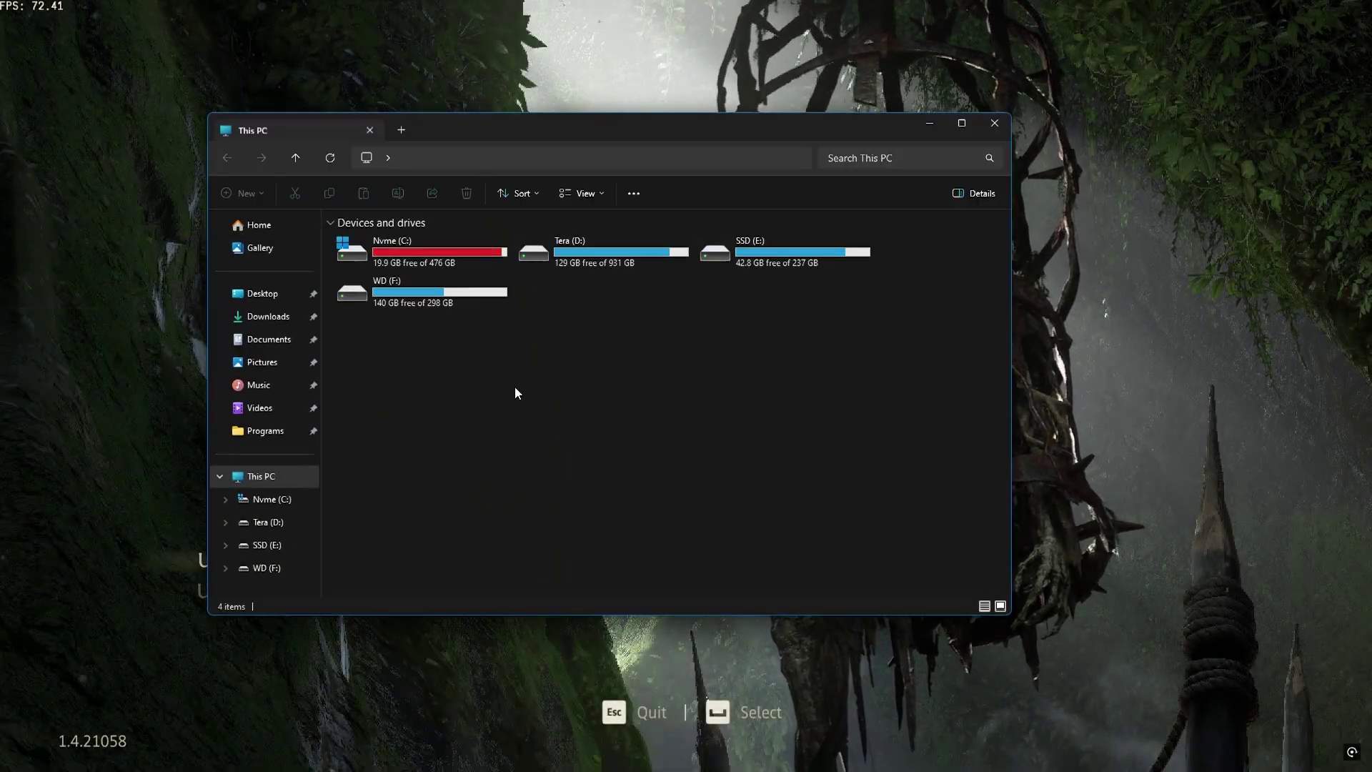
double_click(399, 295)
click(384, 299)
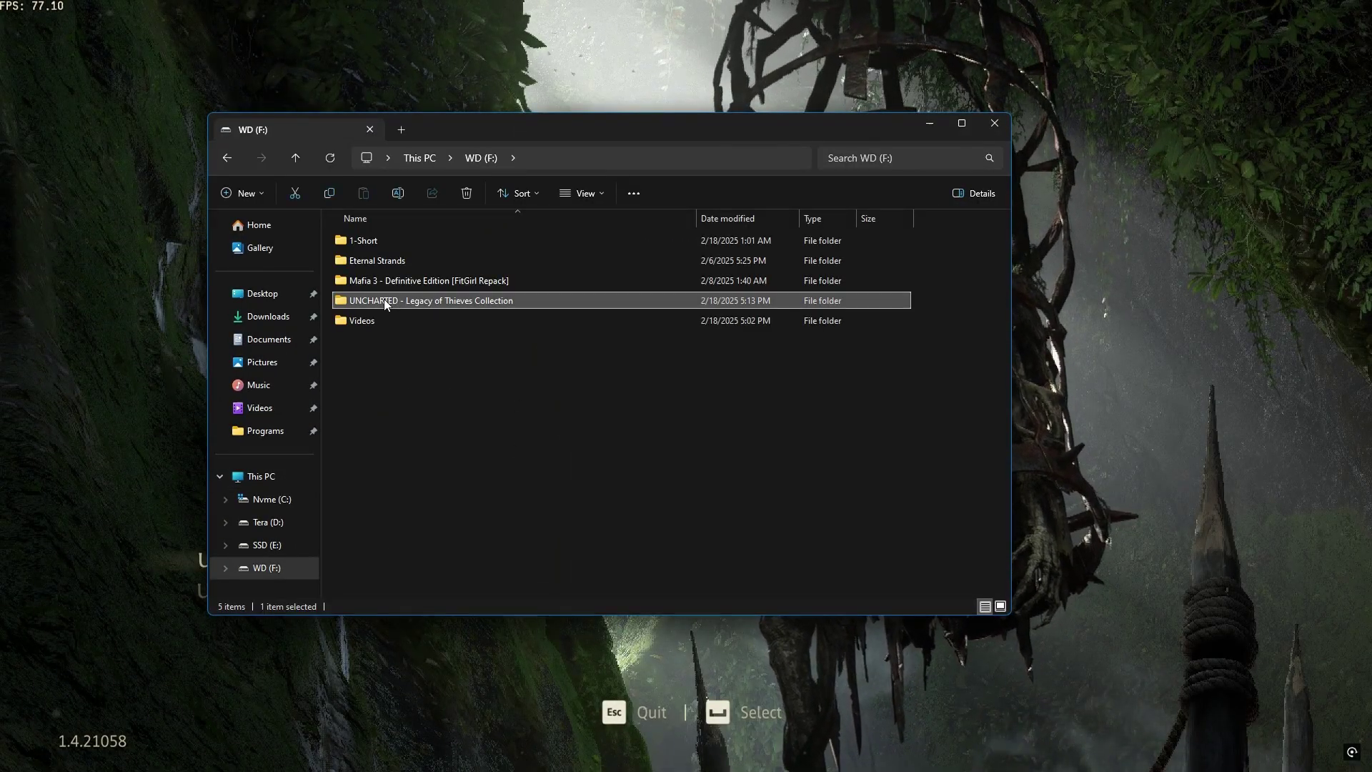
double_click(383, 299)
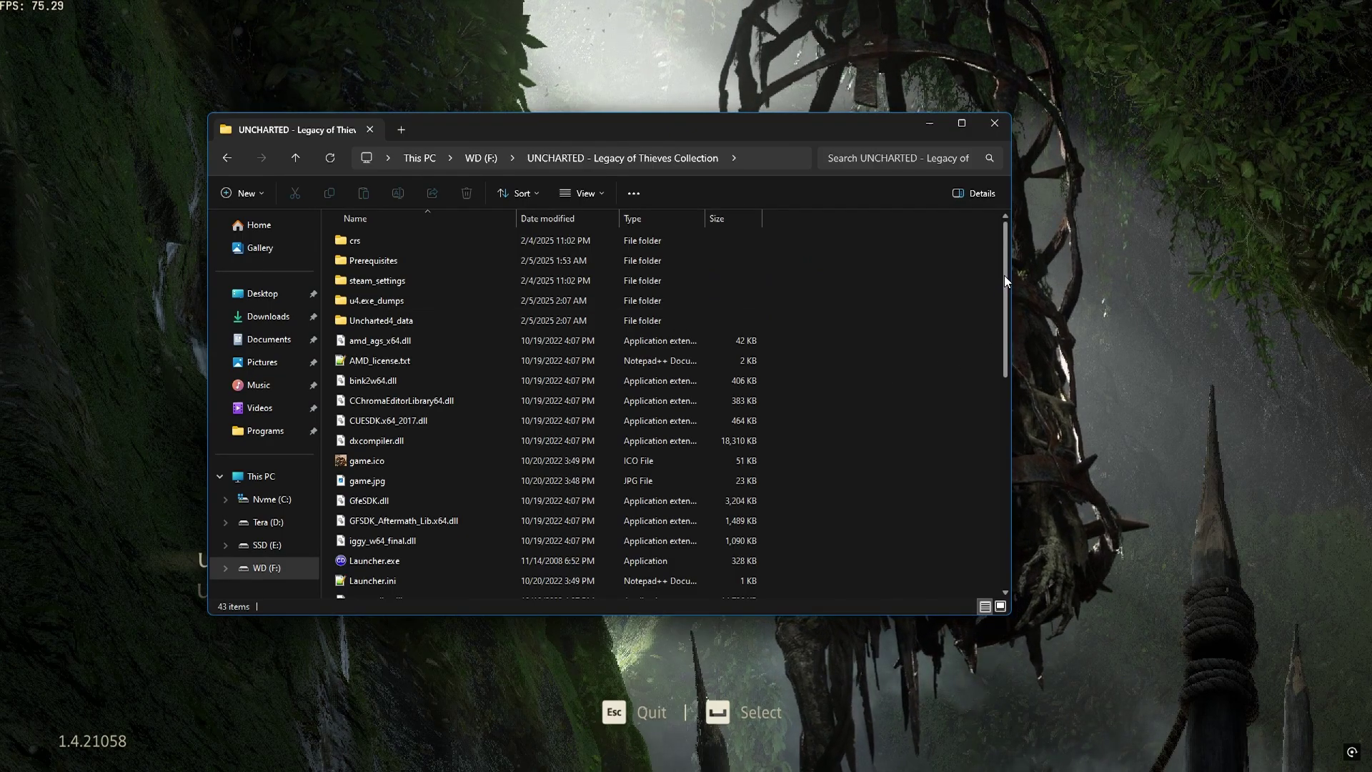
- Open Uncharted4TLL.NoTAA.ini from the game folder for editing in a text editor
drag(1005, 279, 979, 511)
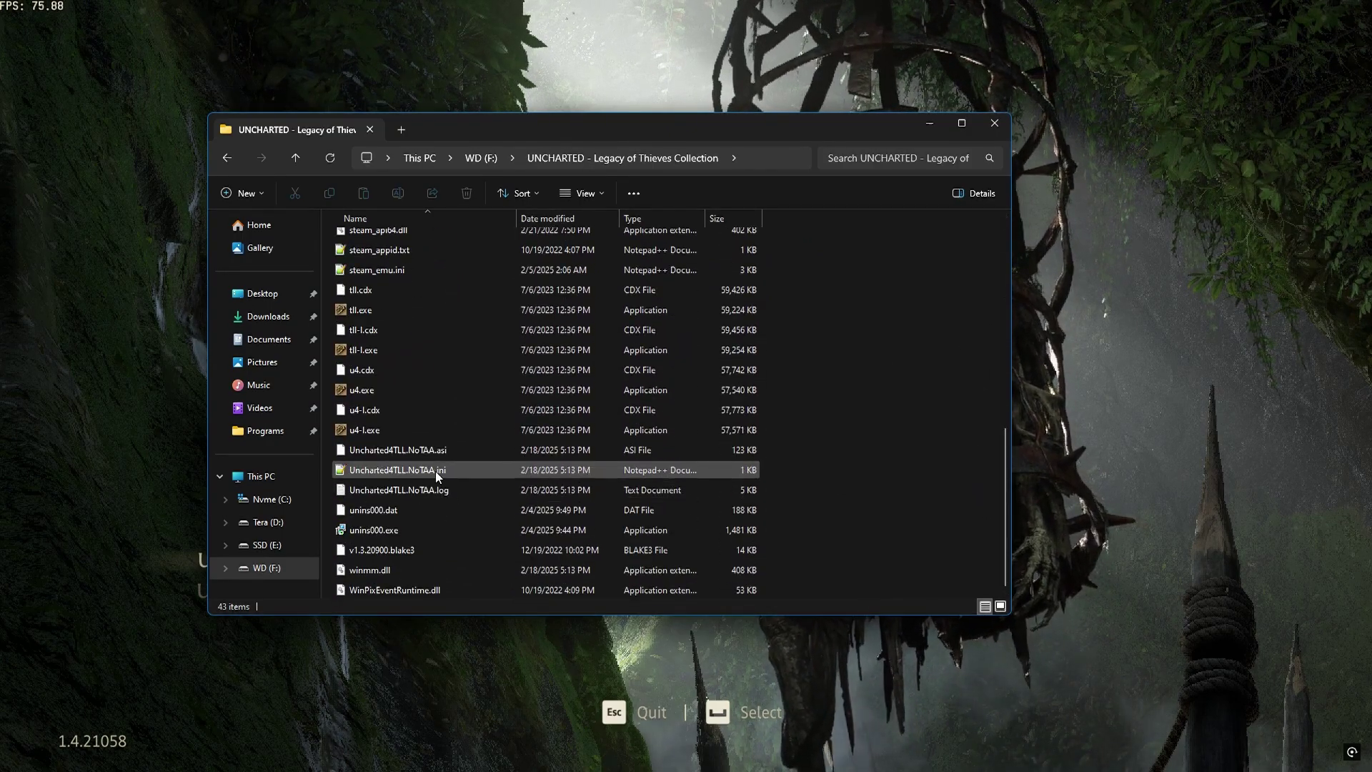
right_click(360, 473)
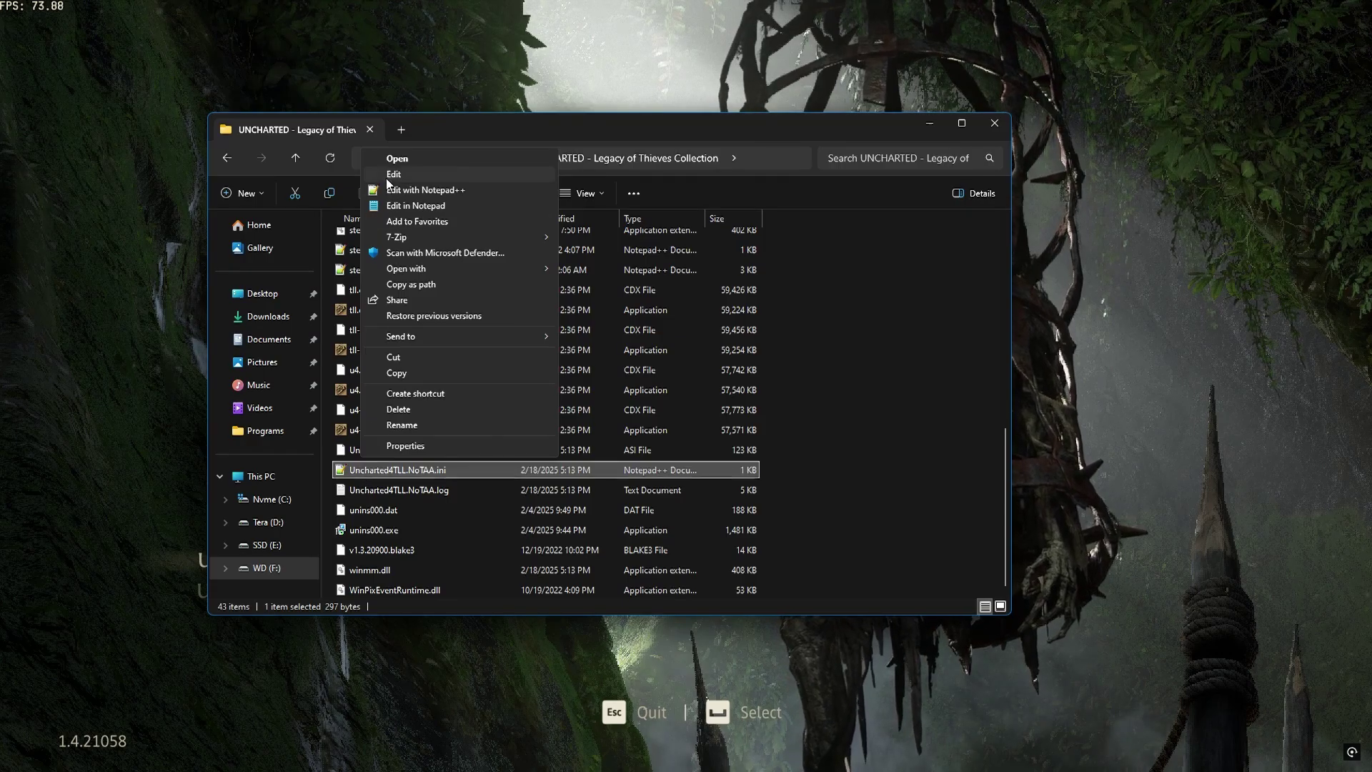
click(391, 176)
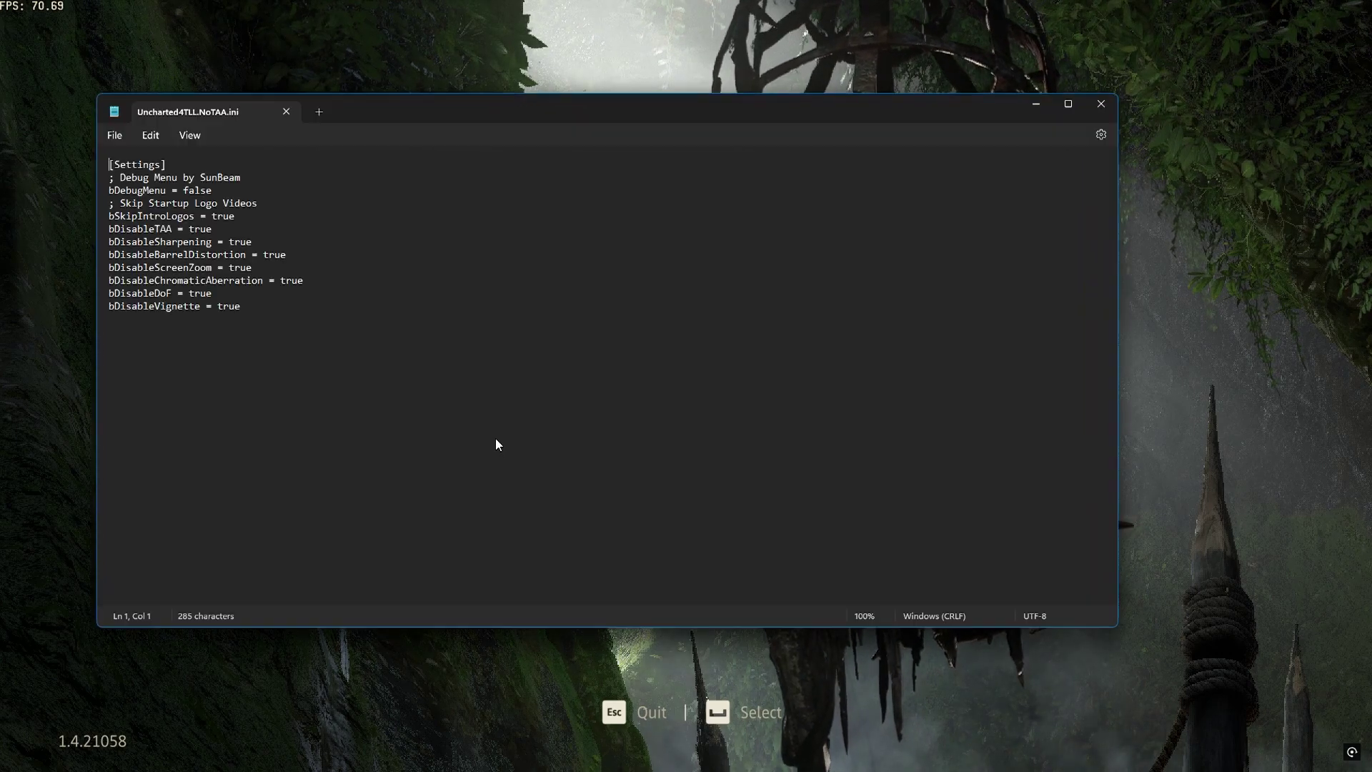